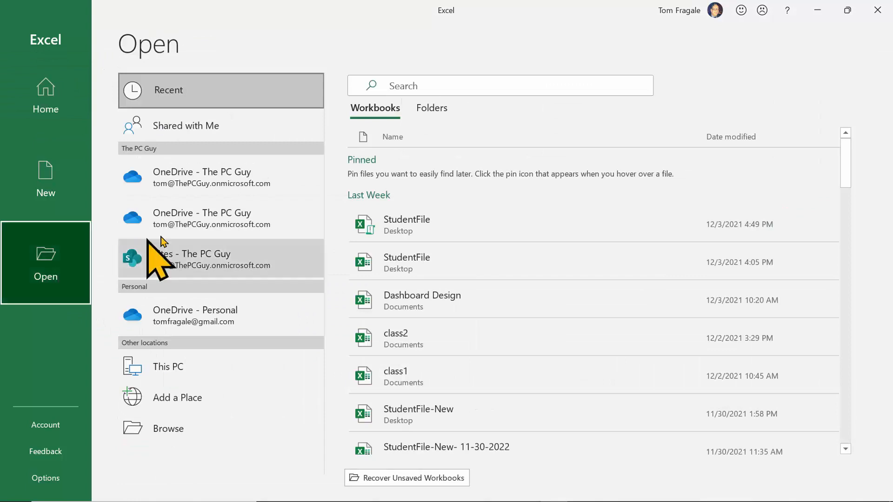
# Step: Open the second StudentFile workbook listed in the Desktop folder
pyautogui.click(182, 427)
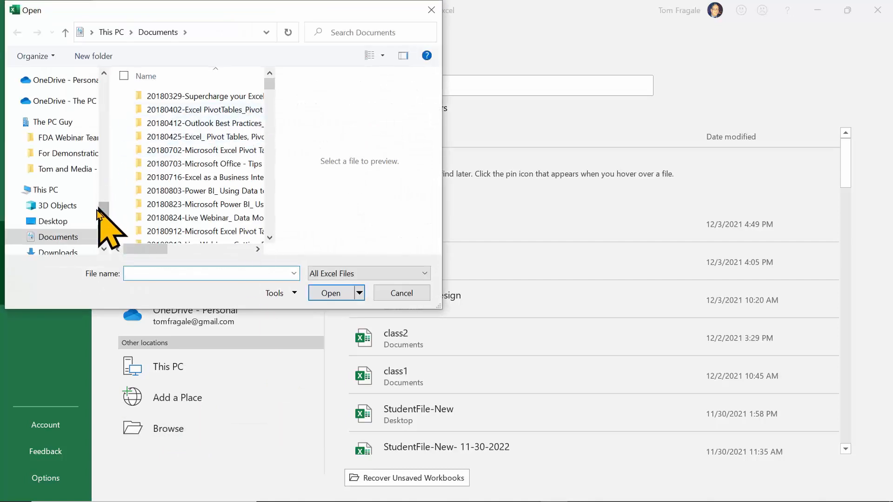
pyautogui.click(54, 221)
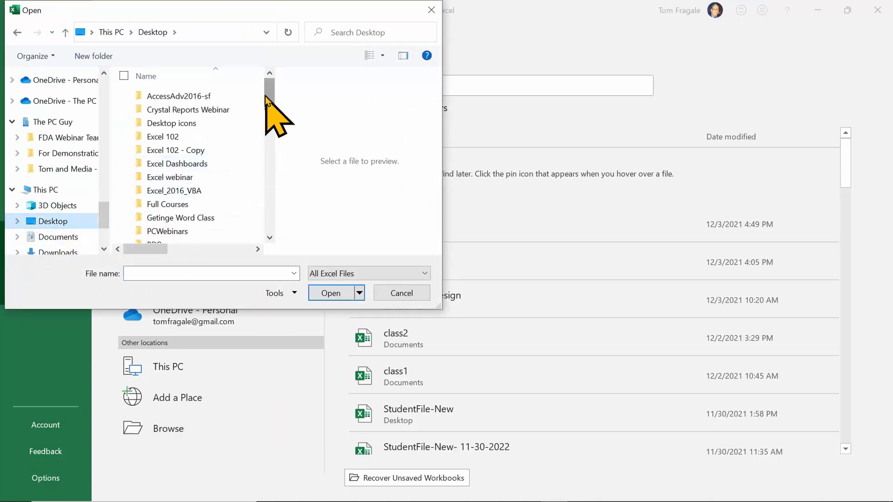
pyautogui.moveTo(266, 96); pyautogui.dragTo(253, 190)
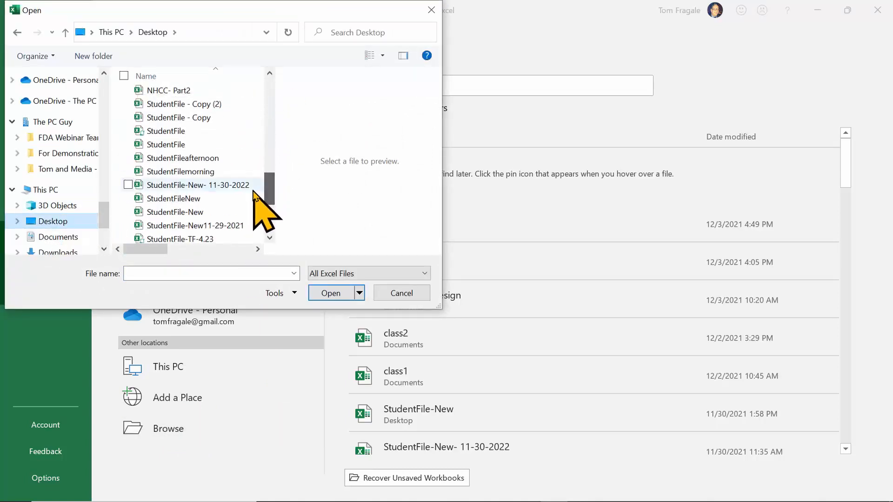
pyautogui.click(179, 145)
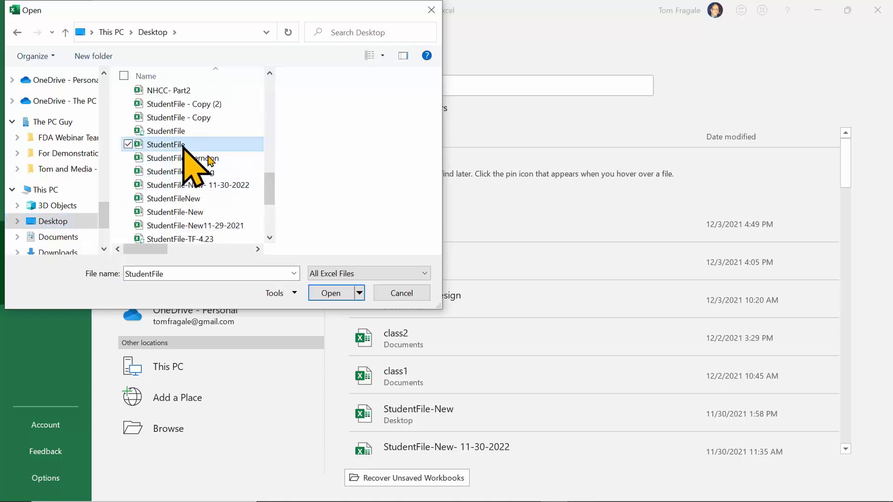
pyautogui.click(329, 295)
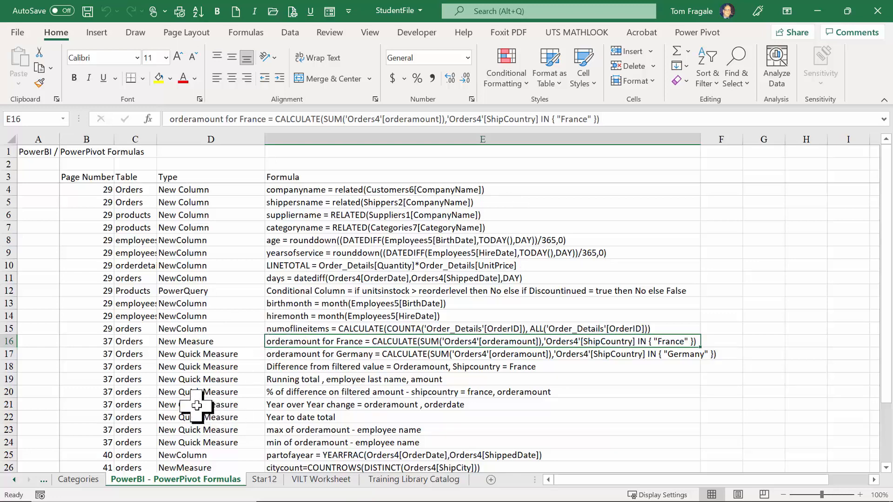
# Step: Switch to the AutoSum Relative Absolute worksheet using the list of all sheets
pyautogui.rightClick(27, 484)
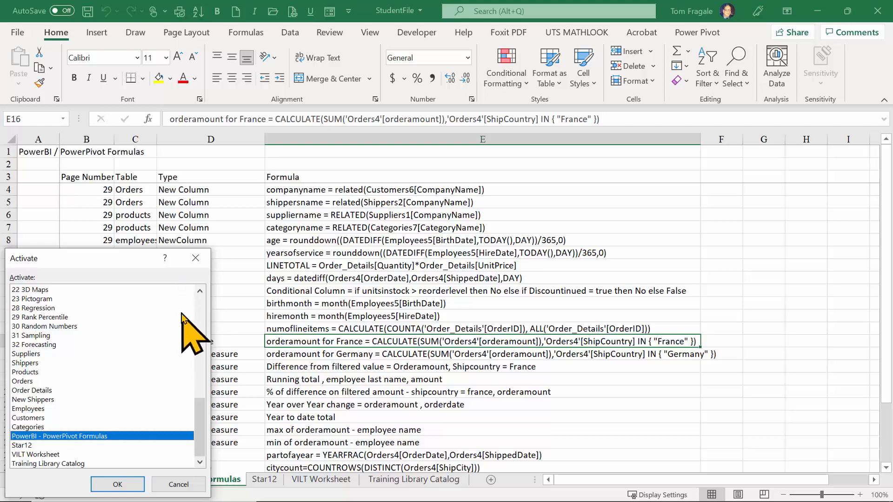
pyautogui.moveTo(200, 421); pyautogui.dragTo(201, 305)
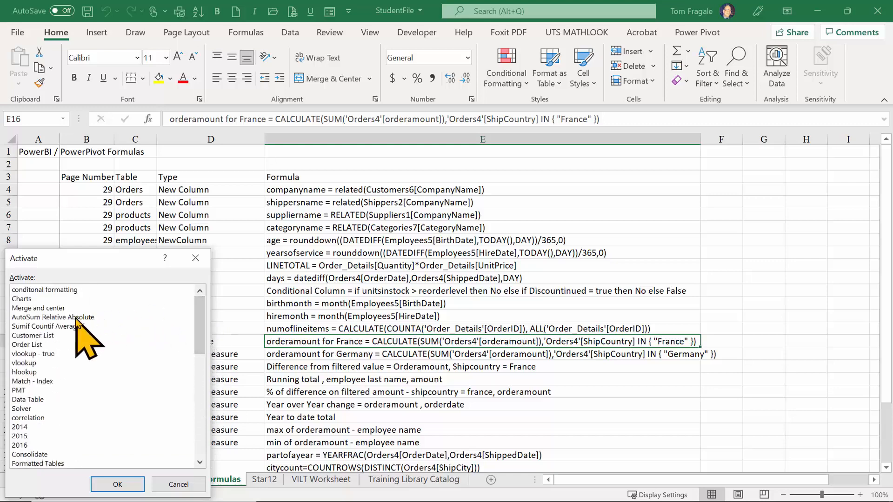
pyautogui.click(40, 317)
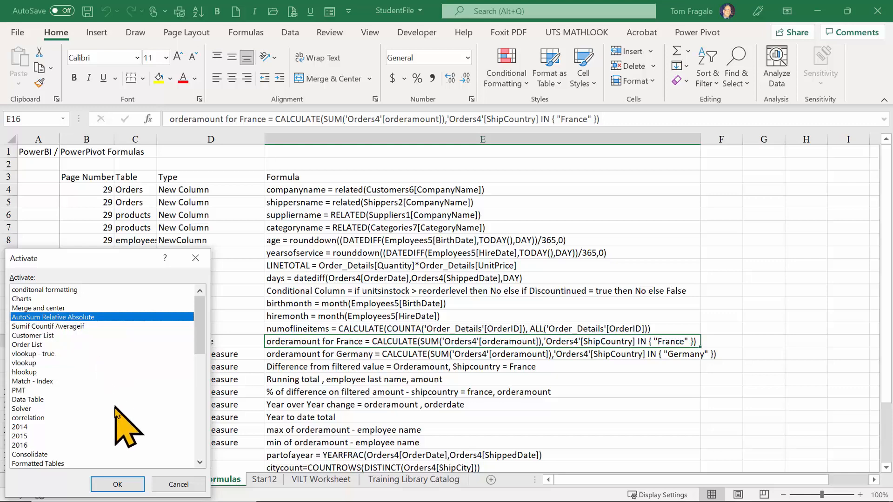
pyautogui.click(117, 484)
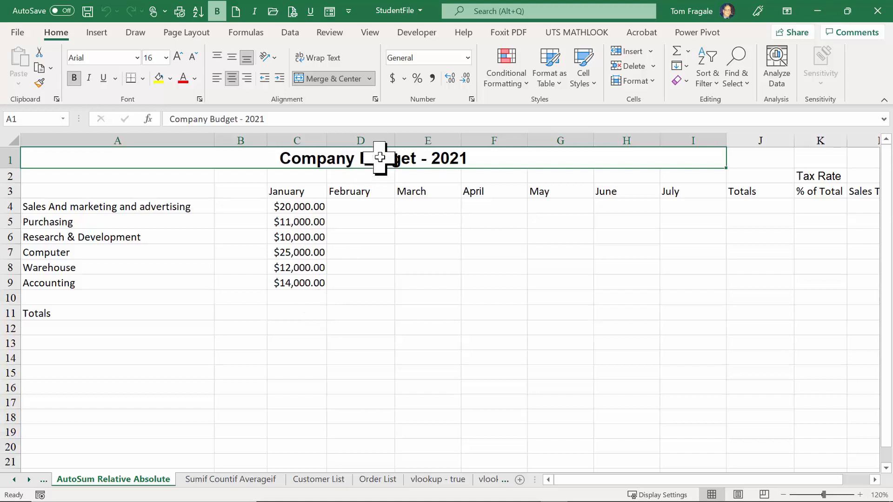
# Step: Total the January amounts in C11 with AutoSum over C4:C10 and check the resulting formula
pyautogui.click(292, 318)
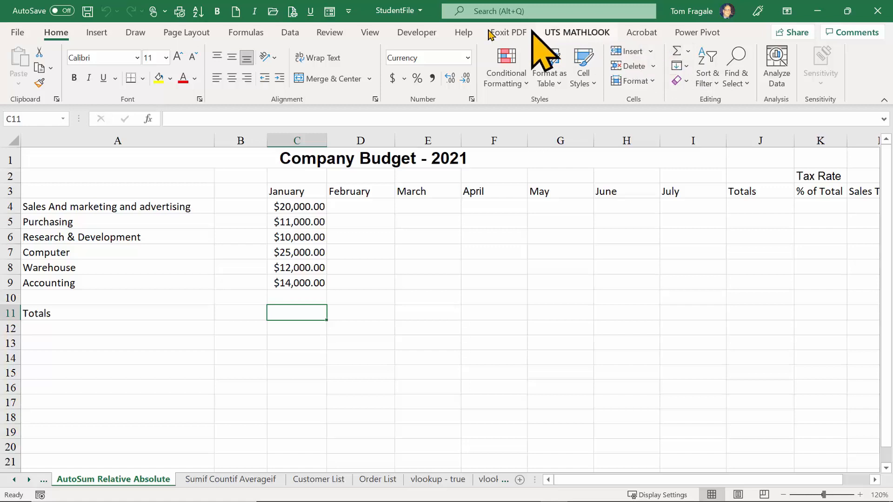
pyautogui.click(255, 36)
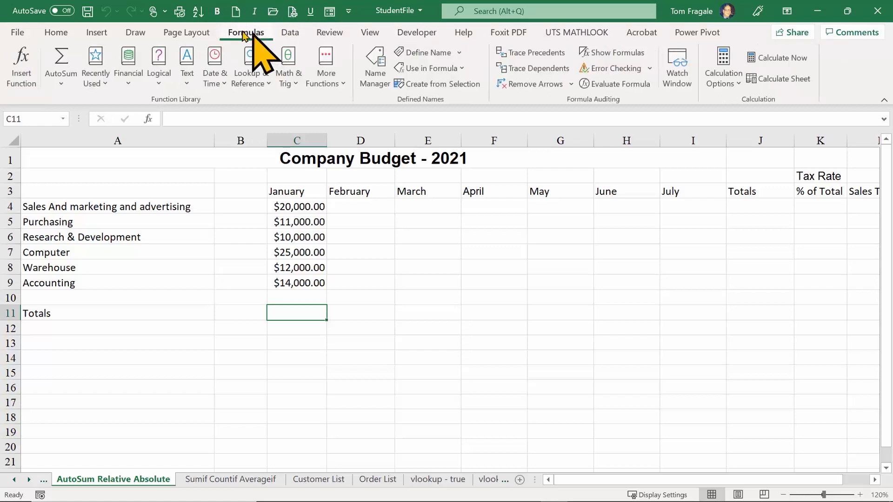
pyautogui.click(59, 60)
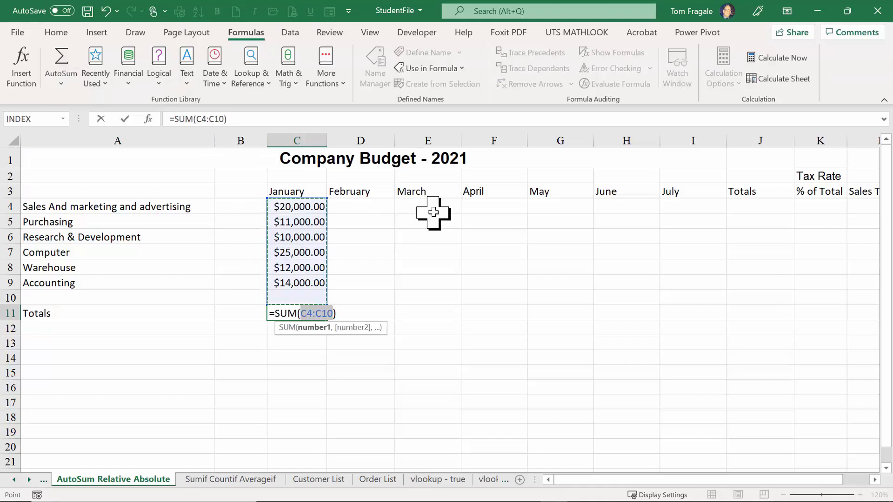
pyautogui.press('Return')
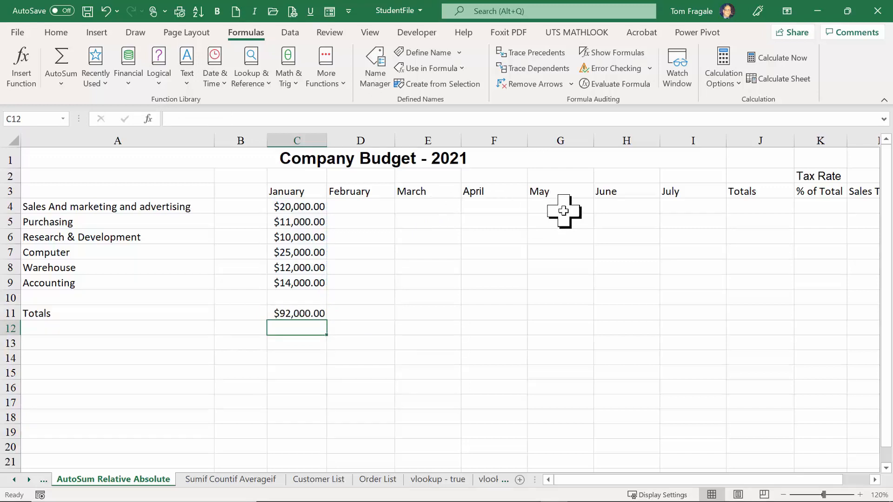
pyautogui.click(297, 313)
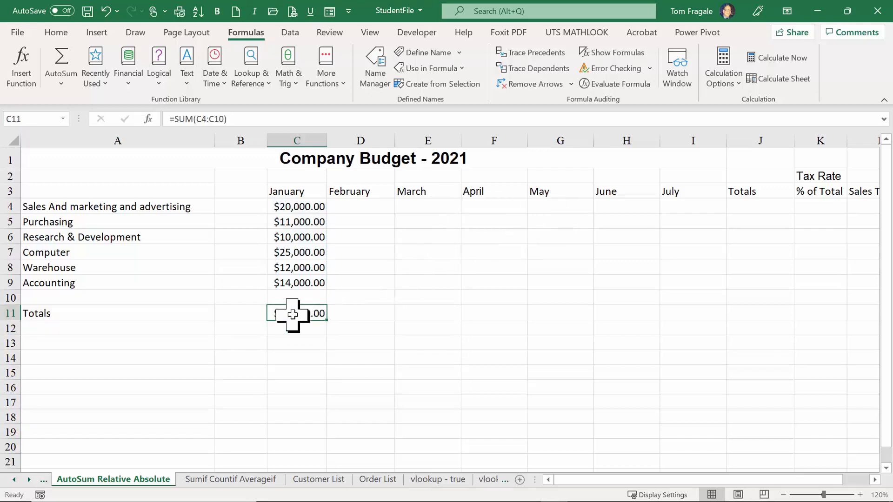
pyautogui.click(421, 282)
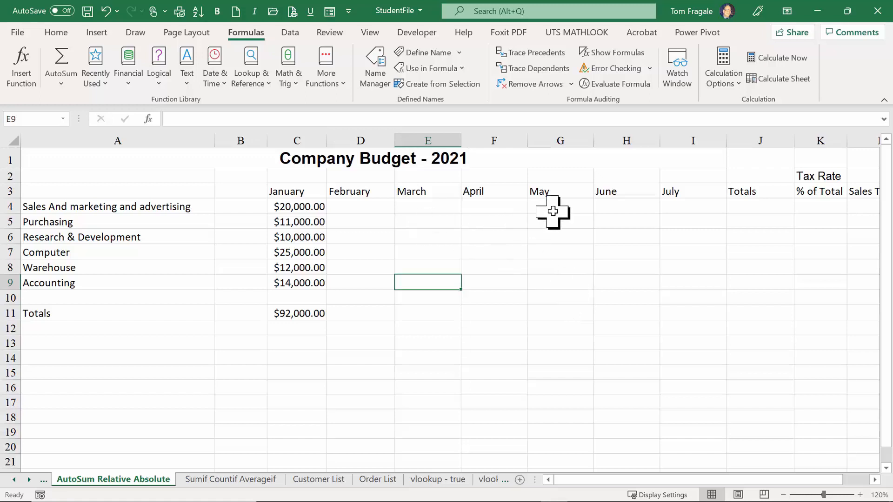
pyautogui.click(60, 84)
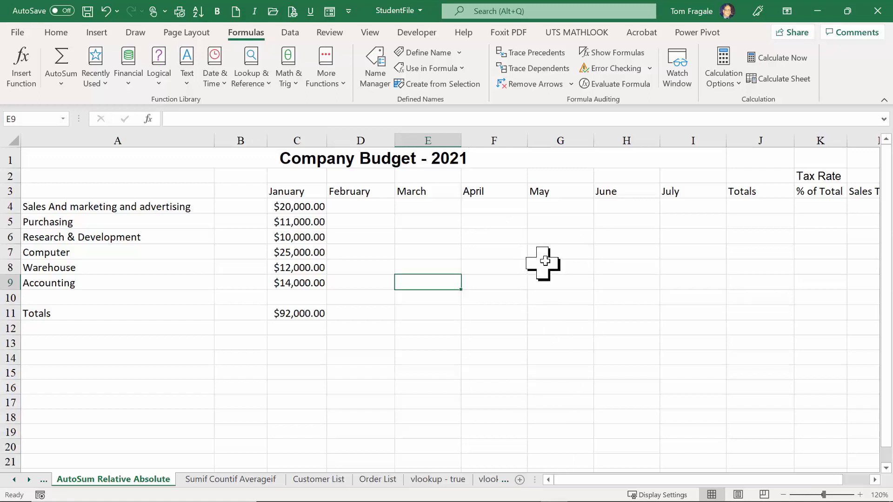
# Step: Enter the formula =C4*1.1 in D4 for February's Sales And marketing and advertising budget
pyautogui.click(372, 208)
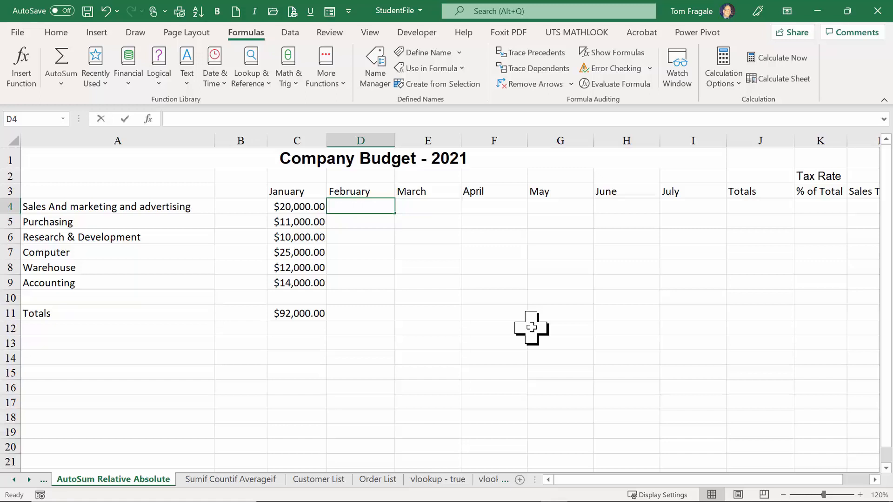
pyautogui.write('=')
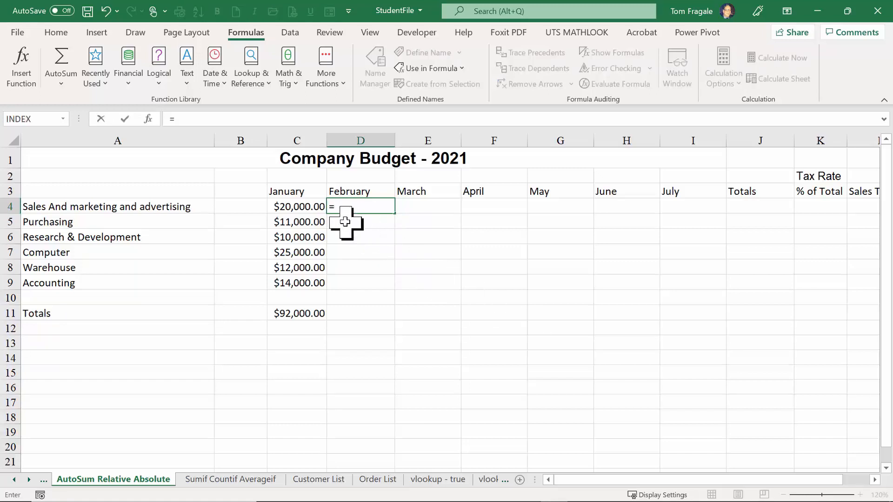
pyautogui.click(300, 209)
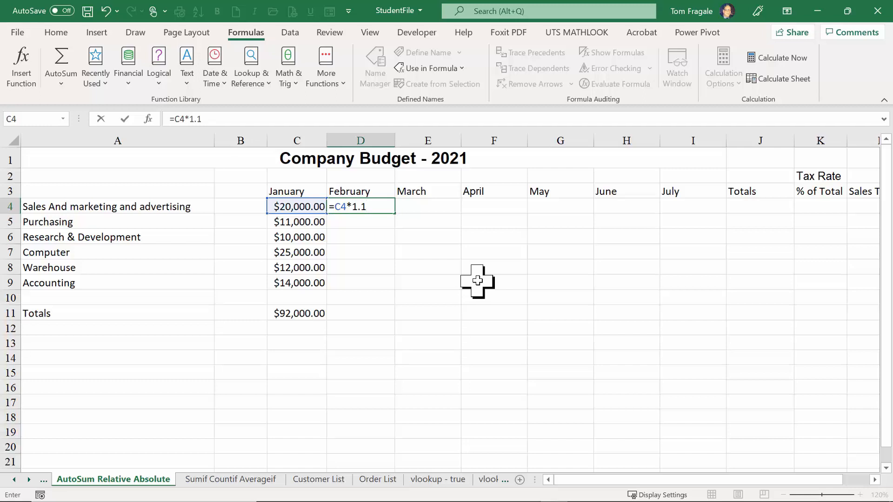
pyautogui.press('Return')
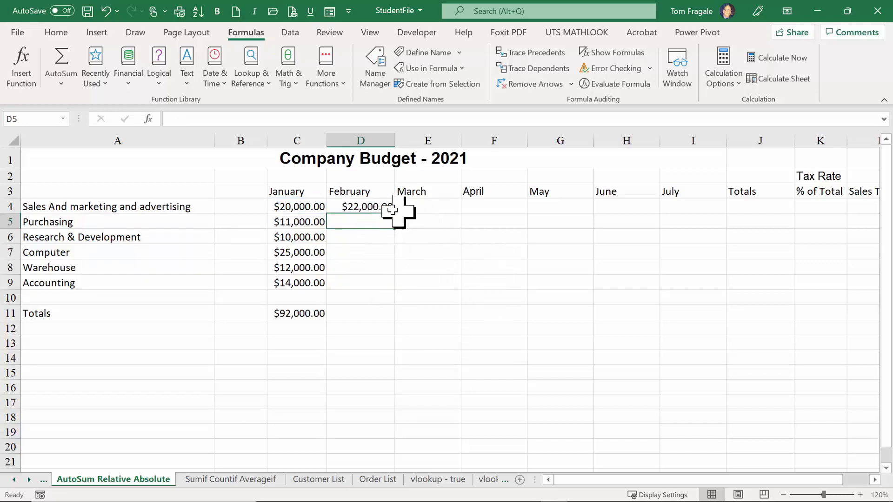
# Step: Fill the February formula from D4 down to D9 and review the formulas in D4 to D6
pyautogui.click(353, 207)
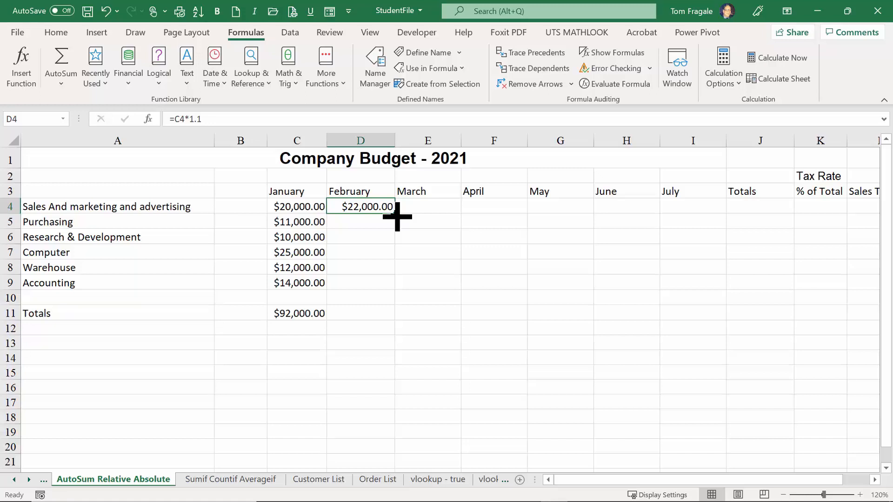
pyautogui.moveTo(396, 216); pyautogui.dragTo(394, 292)
pyautogui.moveTo(393, 291); pyautogui.dragTo(394, 291)
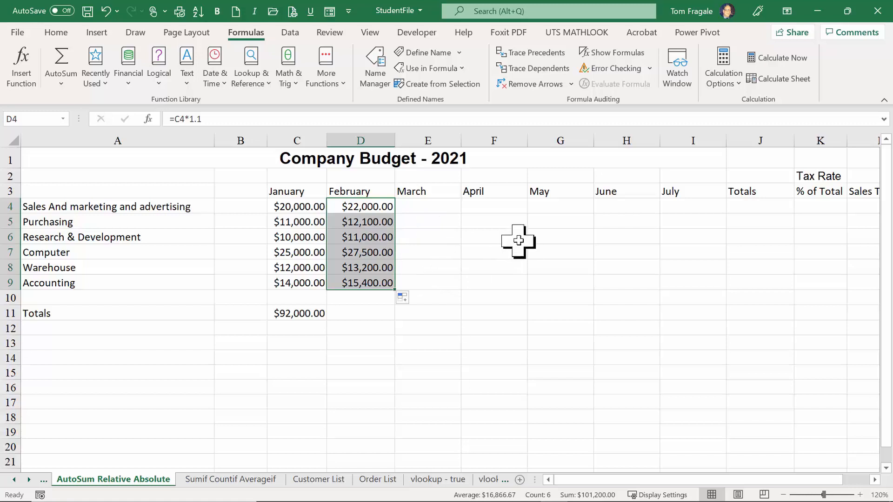
pyautogui.click(372, 206)
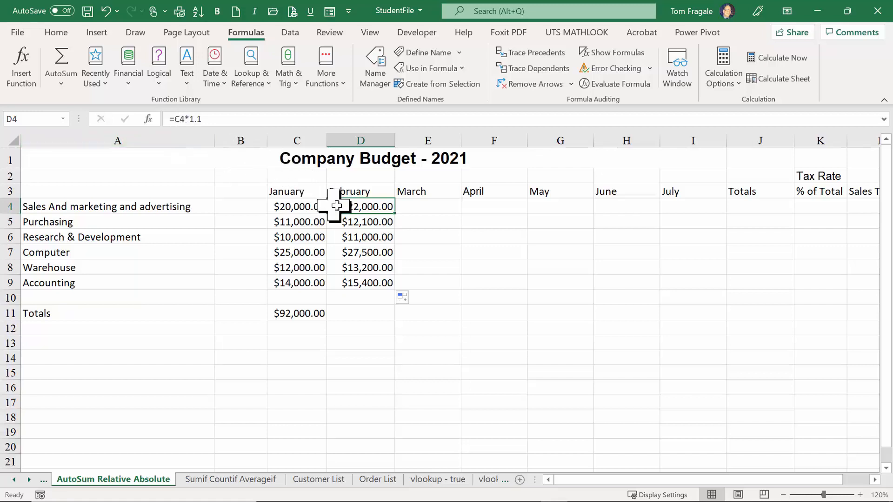
pyautogui.click(363, 220)
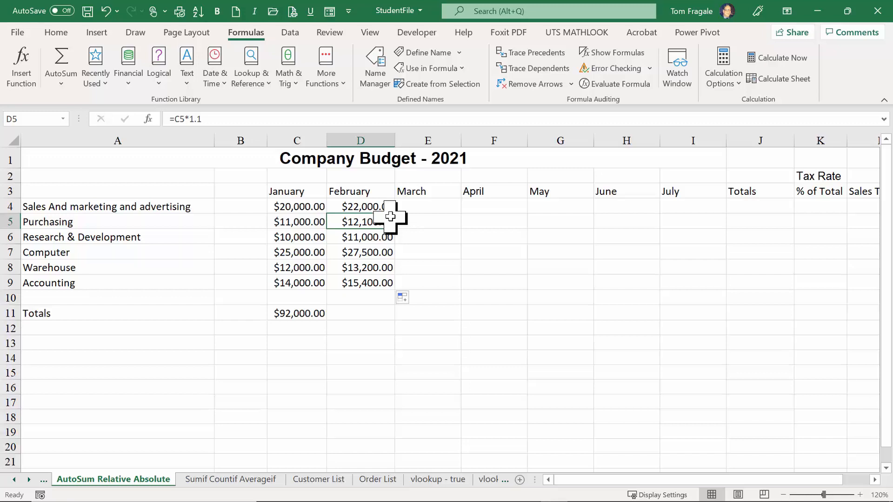
pyautogui.press('Down')
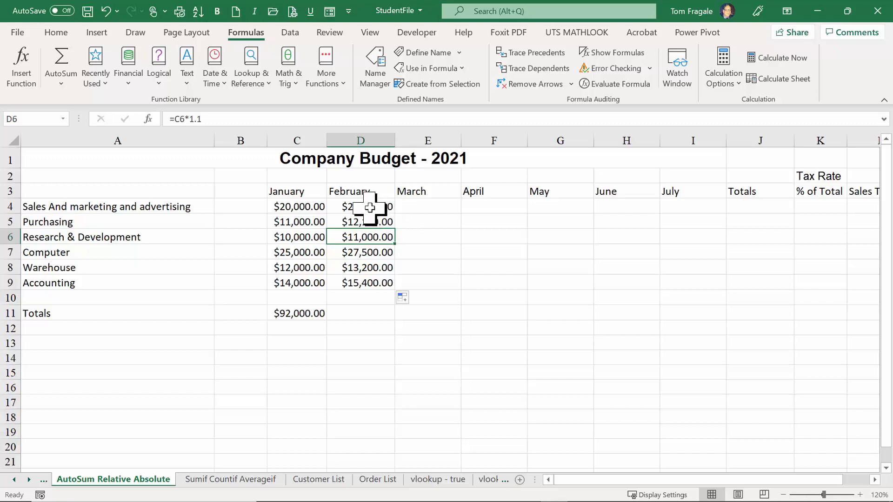
# Step: Repeat the fill of D4 down to D9 and inspect the relative references in D5 through D8
pyautogui.click(370, 207)
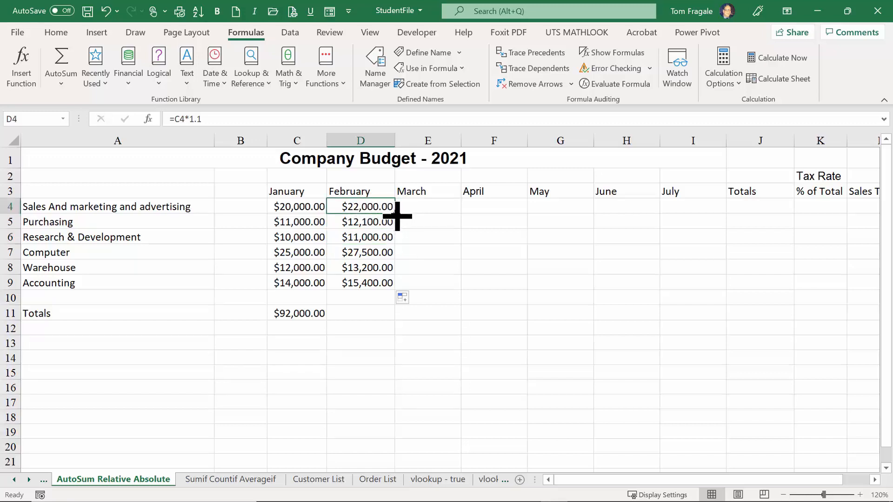
pyautogui.moveTo(398, 216); pyautogui.dragTo(395, 300)
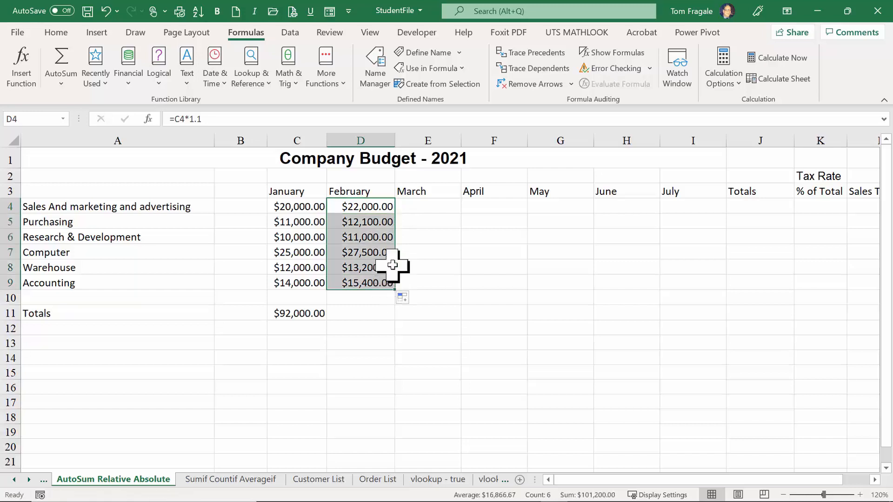
pyautogui.click(361, 226)
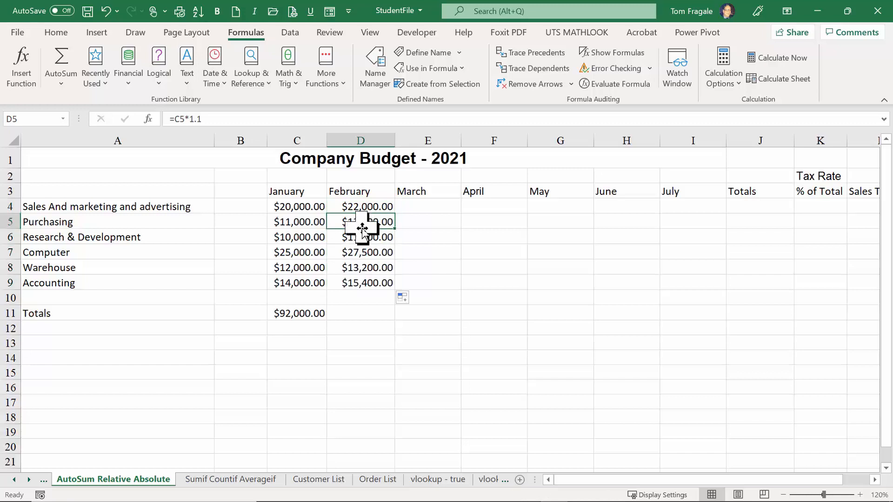
pyautogui.click(359, 238)
pyautogui.click(359, 254)
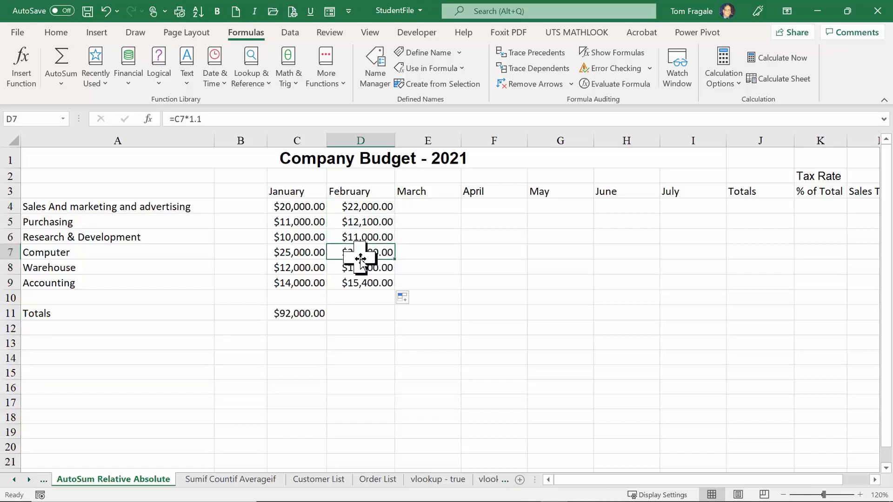
pyautogui.click(360, 272)
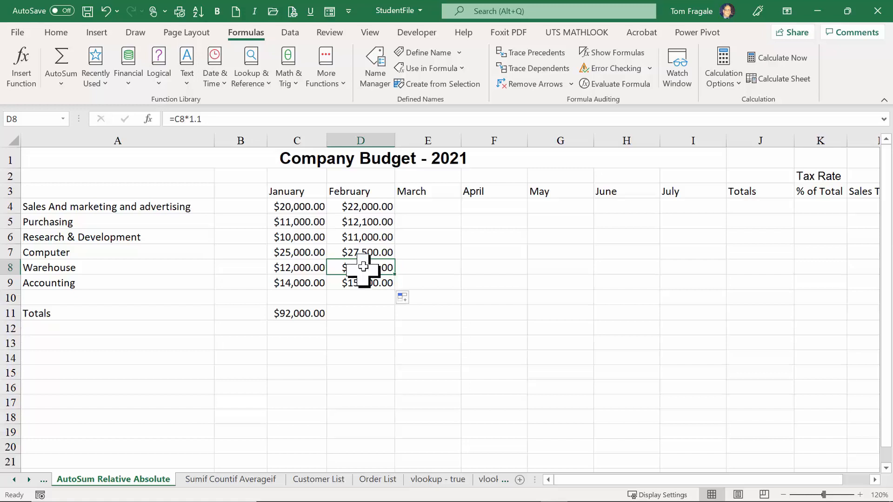
# Step: Fill D4 down to D9 once more and step through the Purchasing to Warehouse formulas for February
pyautogui.click(362, 206)
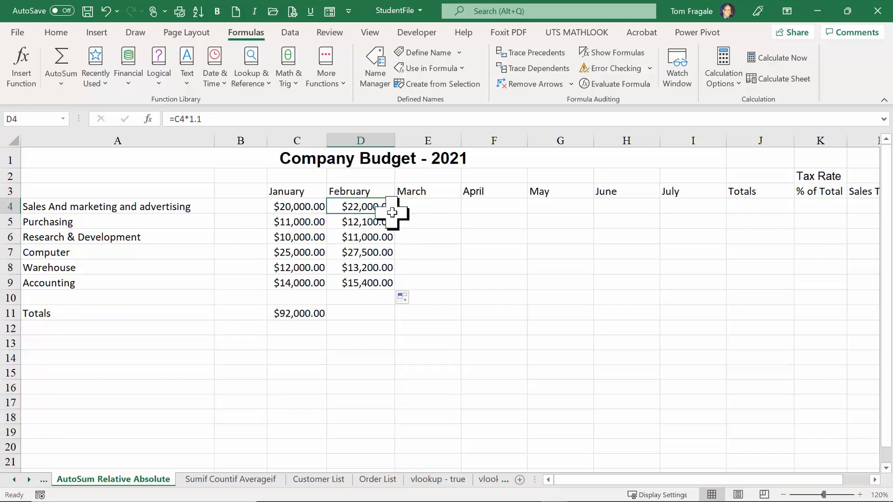
pyautogui.moveTo(396, 214); pyautogui.dragTo(383, 291)
pyautogui.click(372, 222)
pyautogui.click(366, 237)
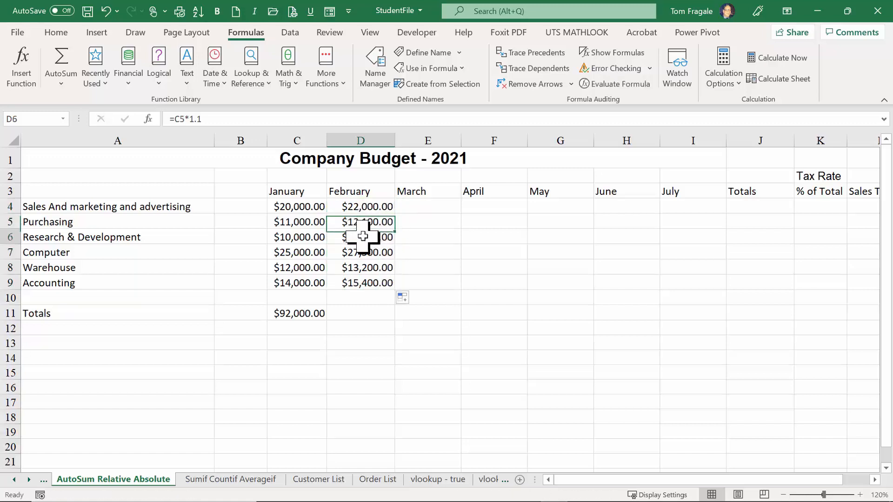
pyautogui.click(360, 252)
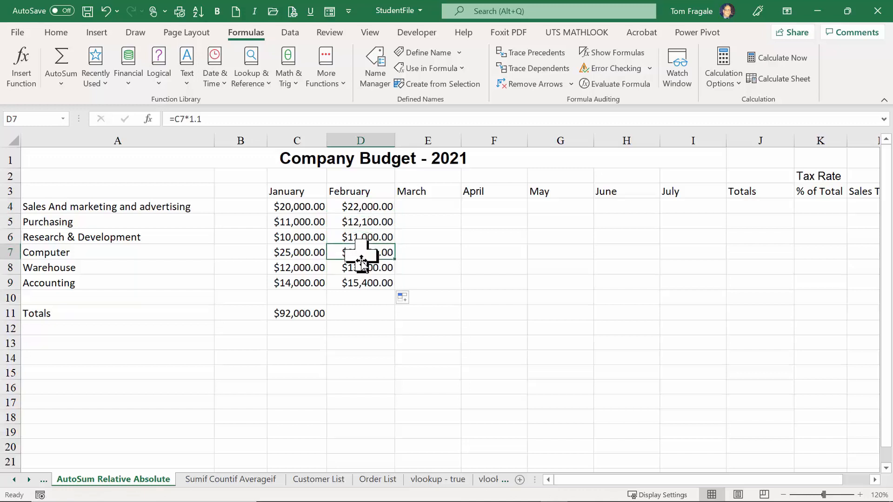
pyautogui.click(361, 261)
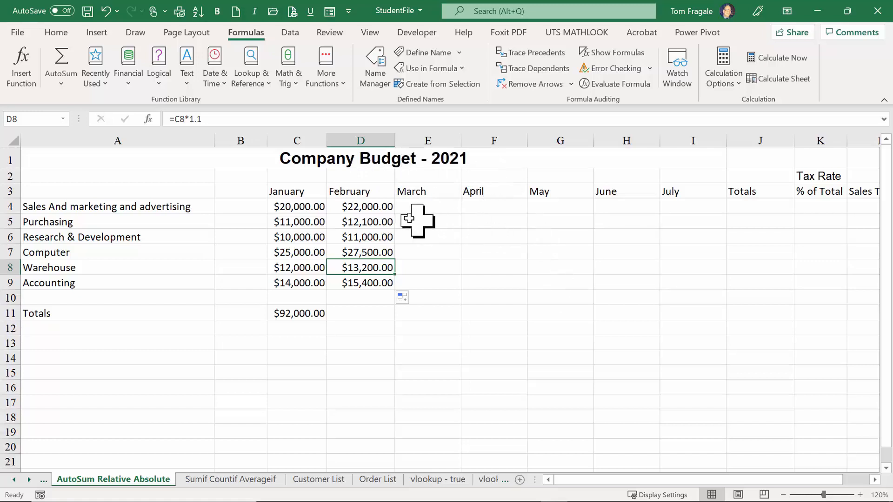
# Step: Extend the February formulas in D4:D9 across the March to July columns, through I9
pyautogui.moveTo(351, 206); pyautogui.dragTo(715, 286)
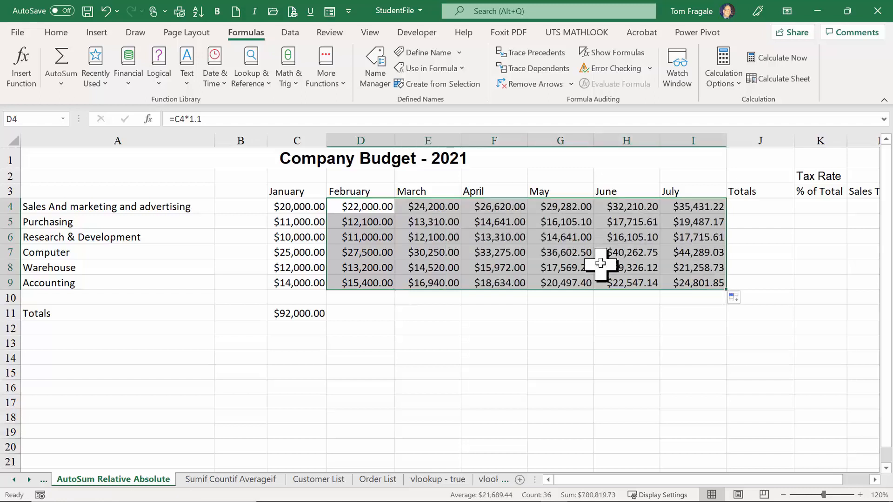
# Step: Review the Sales And marketing and advertising formulas for March, April and May in E4, F4 and G4
pyautogui.click(424, 215)
pyautogui.click(412, 205)
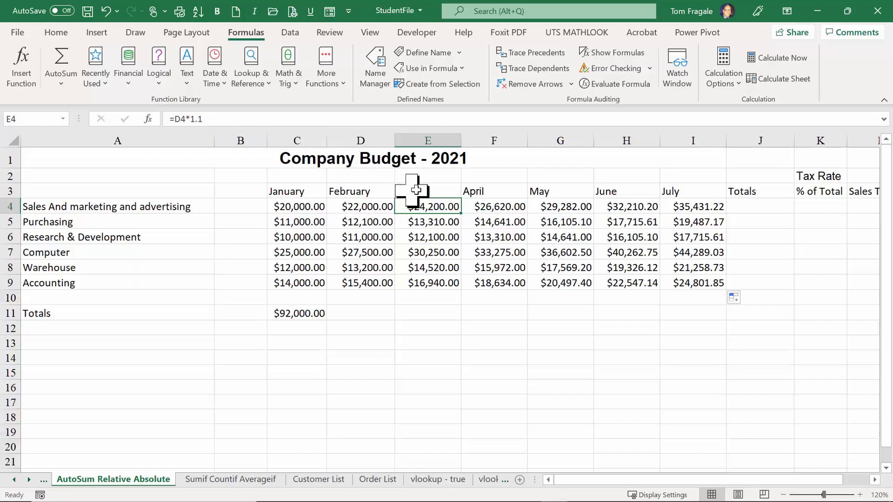
pyautogui.click(487, 204)
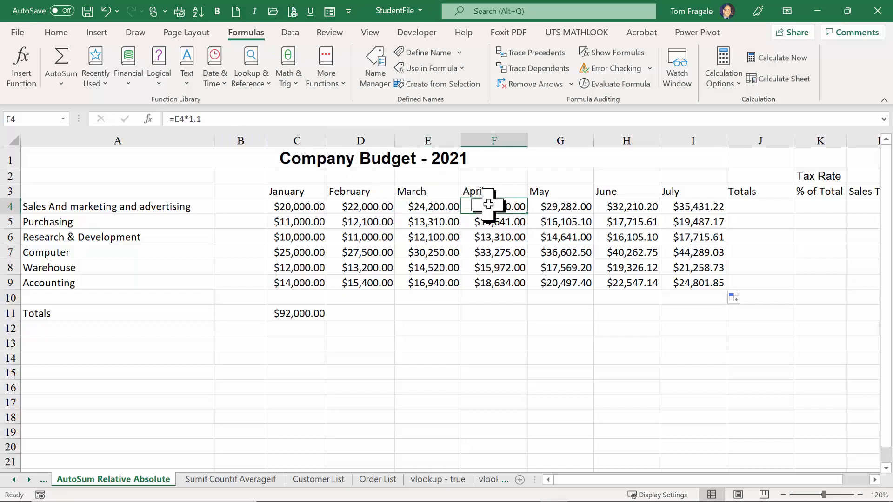
pyautogui.click(541, 206)
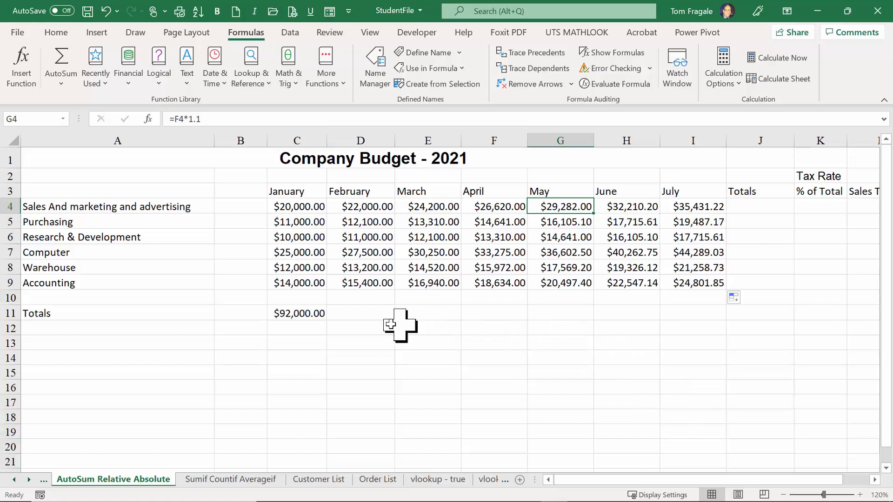
# Step: Fill the January total in C11 across to July in I11 and check the February and March total formulas
pyautogui.click(289, 315)
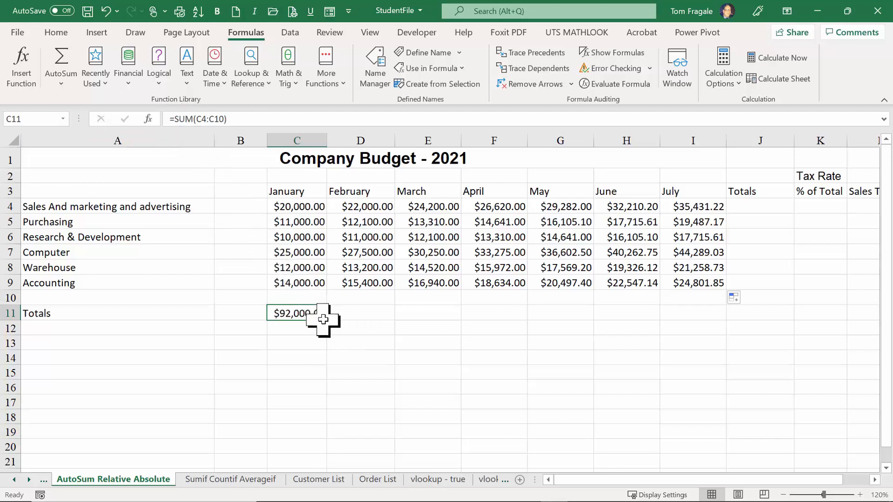
pyautogui.moveTo(329, 325); pyautogui.dragTo(711, 336)
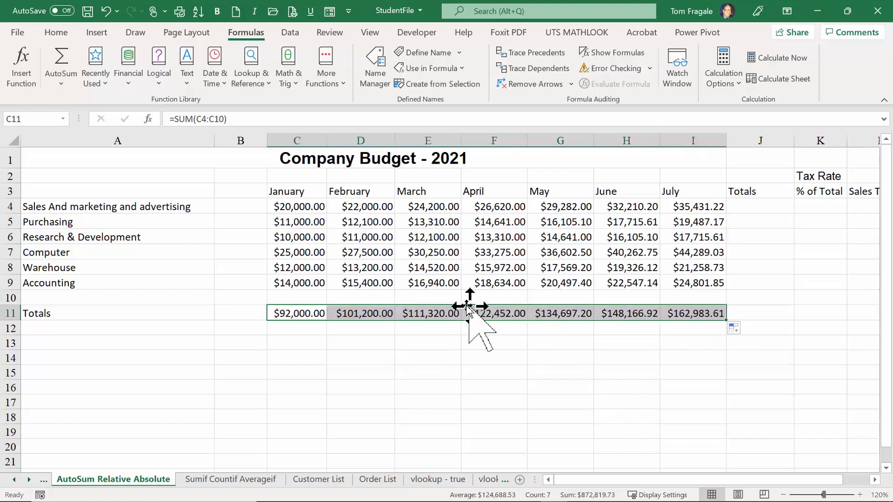
pyautogui.click(371, 315)
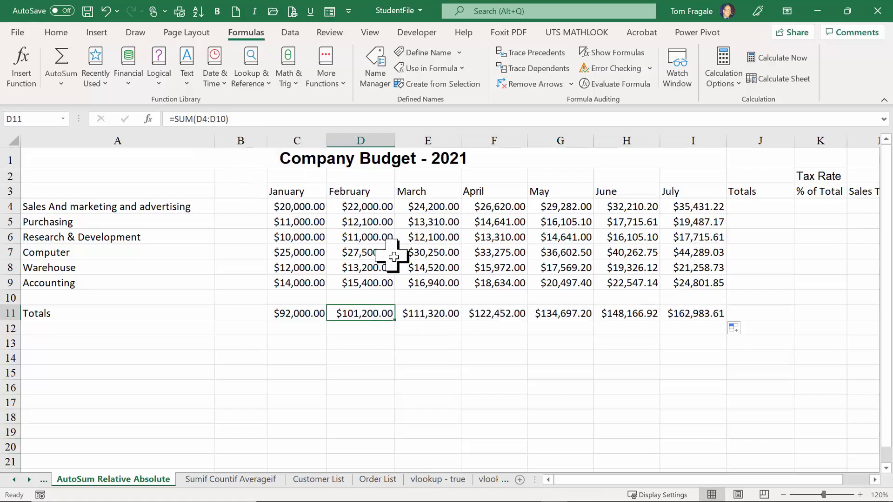
pyautogui.click(425, 316)
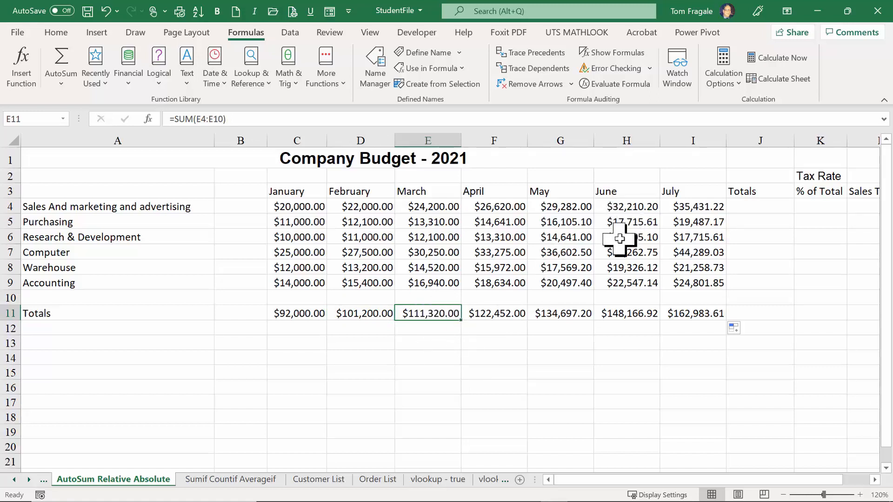
# Step: Total the Sales And marketing and advertising row in J4 with AutoSum over C4:I4
pyautogui.click(743, 208)
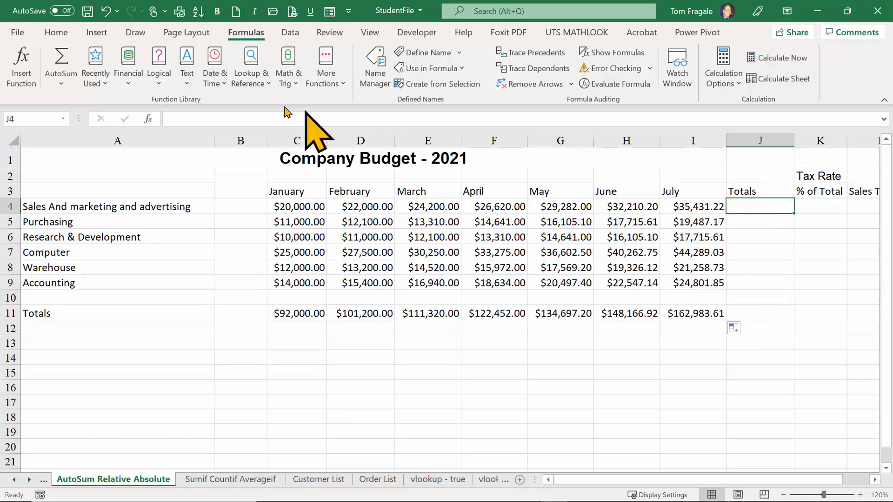
pyautogui.click(62, 65)
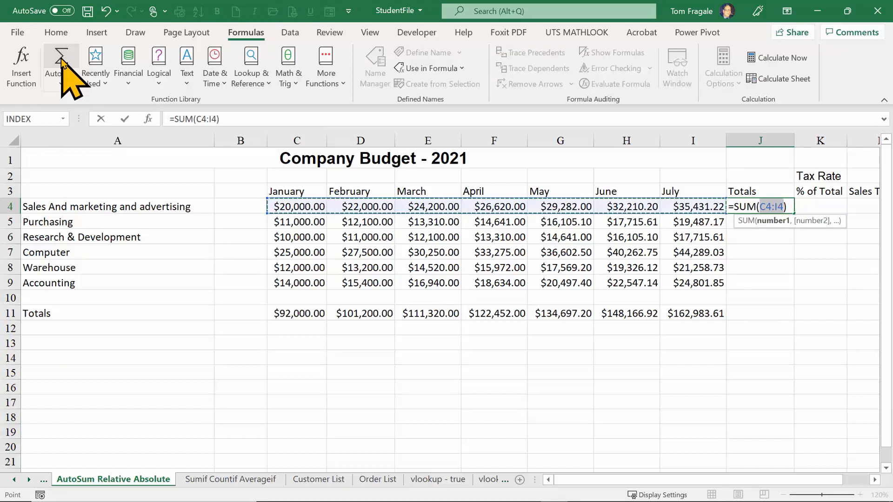
pyautogui.press('Return')
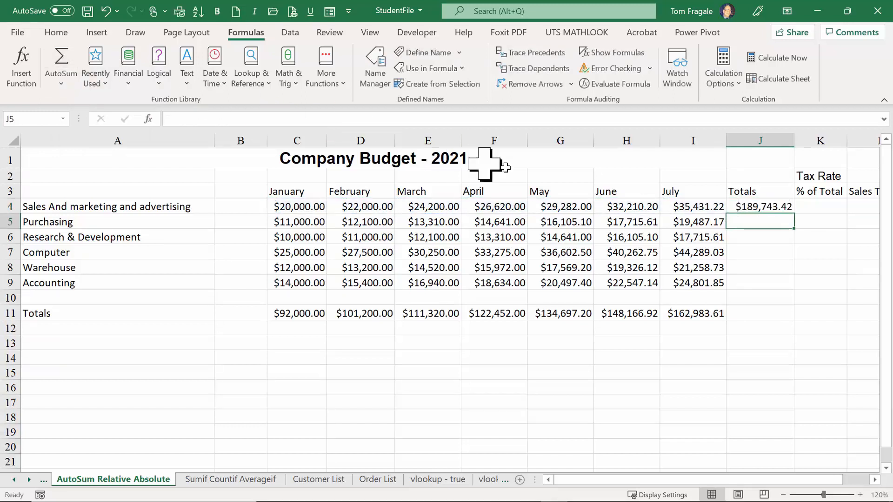
# Step: Fill the row total from J4 down to J11 and check the copied formulas in J5 and J6
pyautogui.click(751, 205)
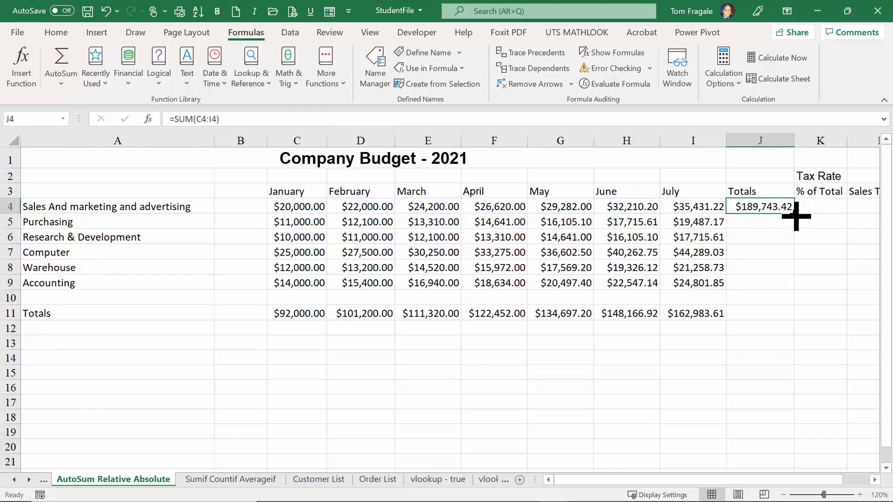
pyautogui.moveTo(796, 216); pyautogui.dragTo(785, 325)
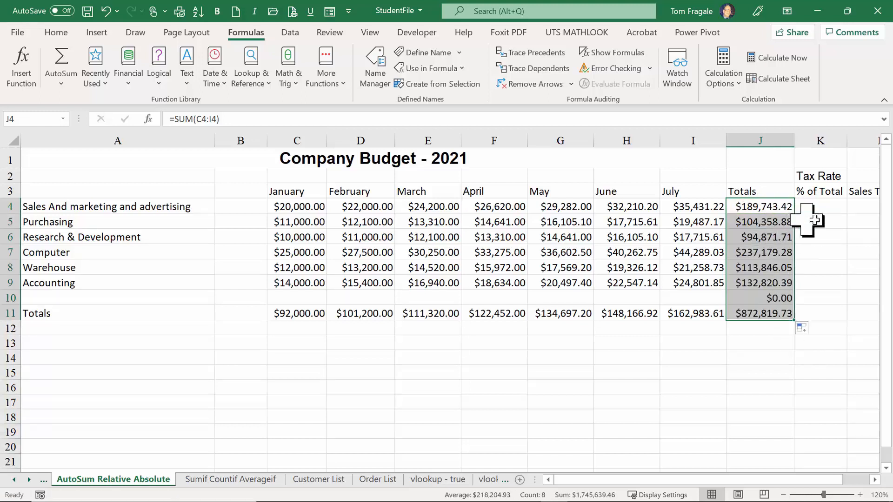
pyautogui.click(770, 221)
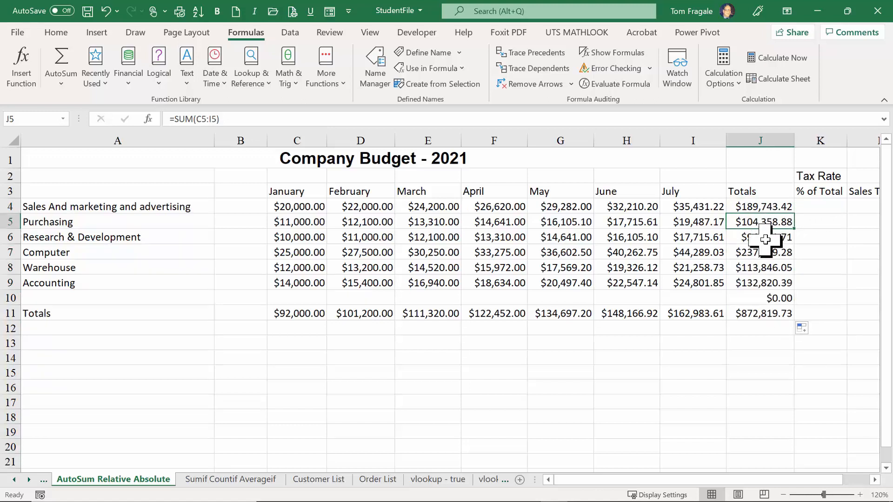
pyautogui.click(766, 239)
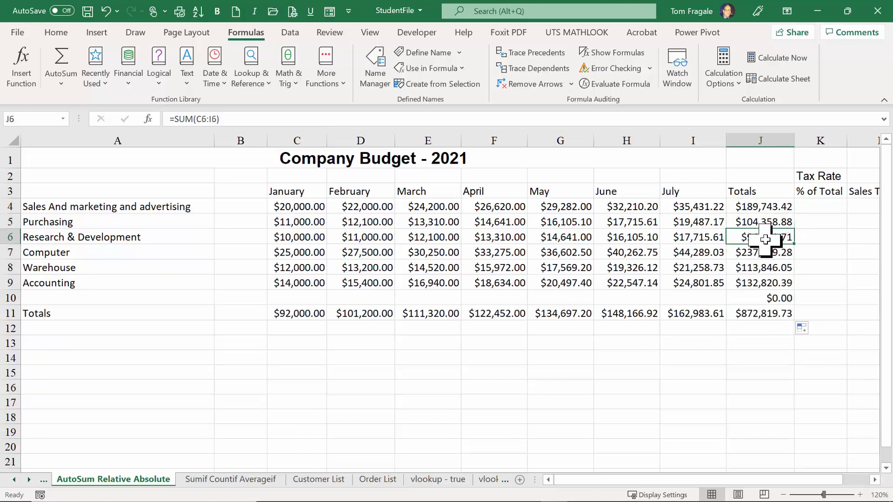
# Step: Insert a new column before the % of Total column and enter the heading Average in K3
pyautogui.click(874, 481)
pyautogui.click(874, 481)
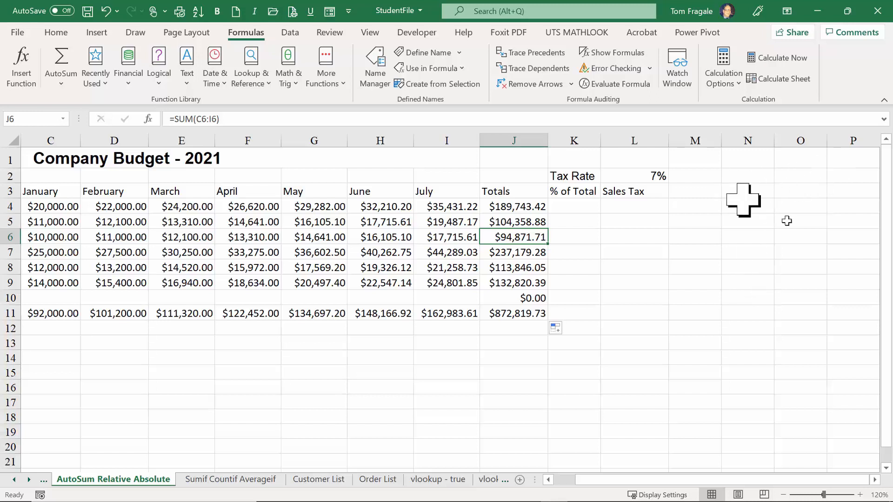
pyautogui.click(700, 191)
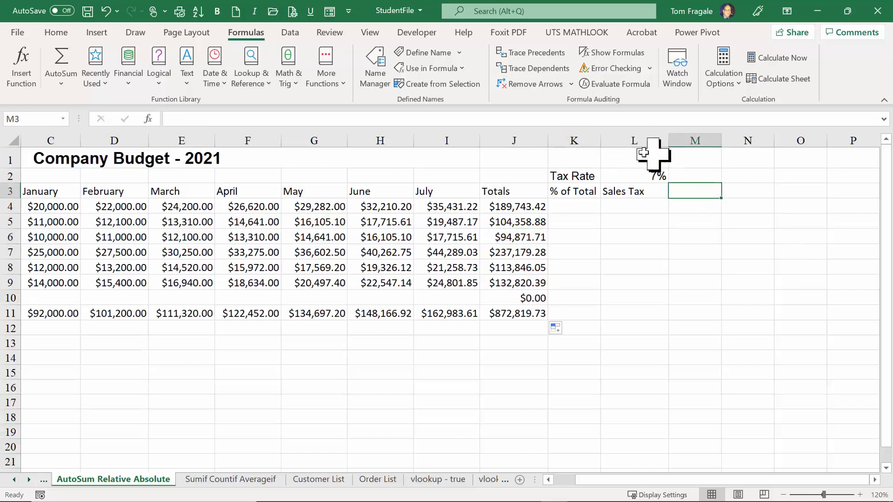
pyautogui.rightClick(577, 135)
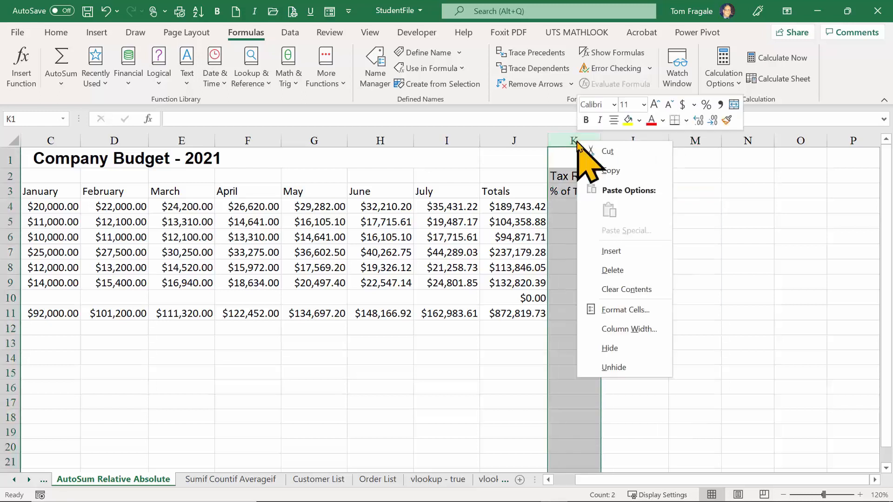
pyautogui.click(621, 250)
pyautogui.click(573, 191)
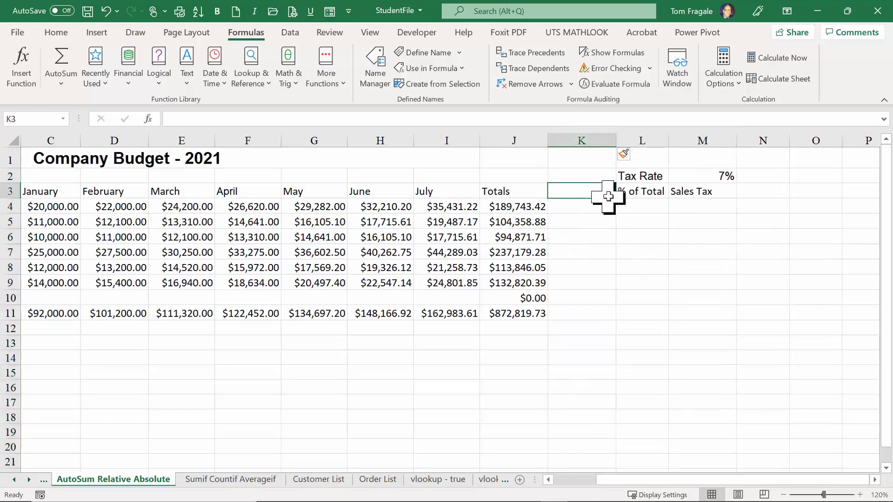
pyautogui.write('Average')
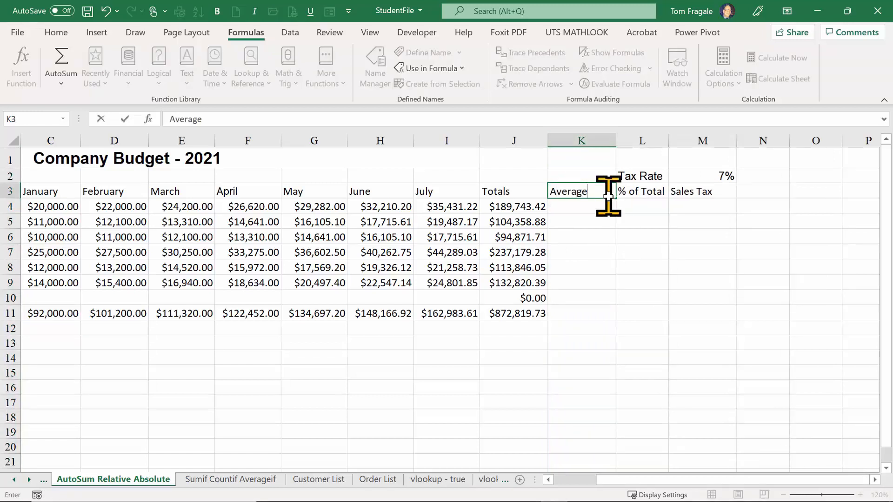
pyautogui.press('Return')
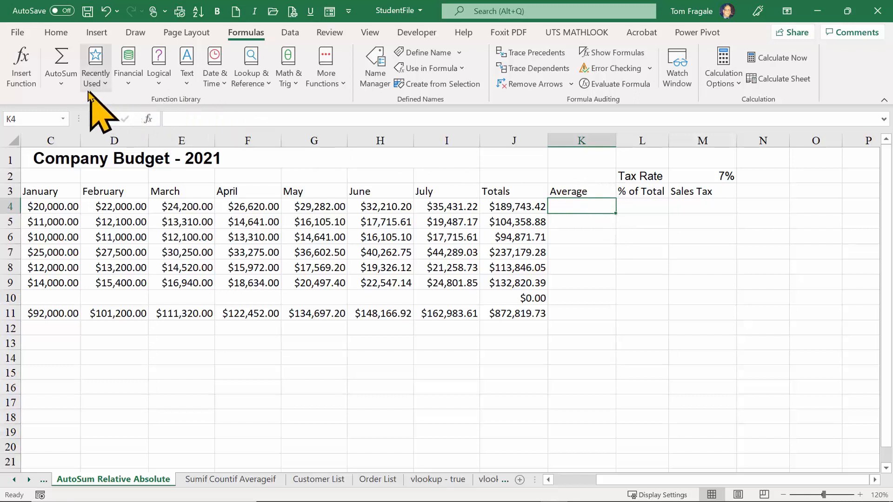
# Step: Enter an AutoSum Average in K4 with the range corrected to C4:I4 so the Totals column is excluded
pyautogui.click(65, 87)
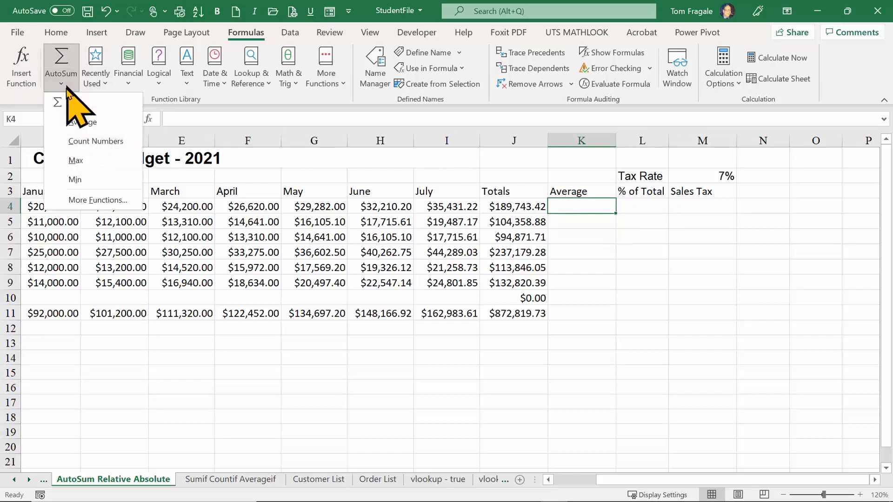
pyautogui.click(82, 121)
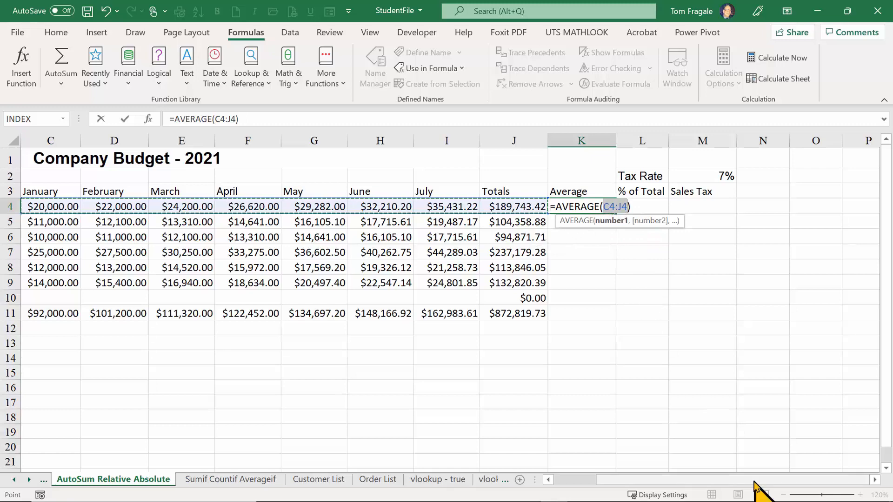
pyautogui.hscroll(-2, 670, 483)
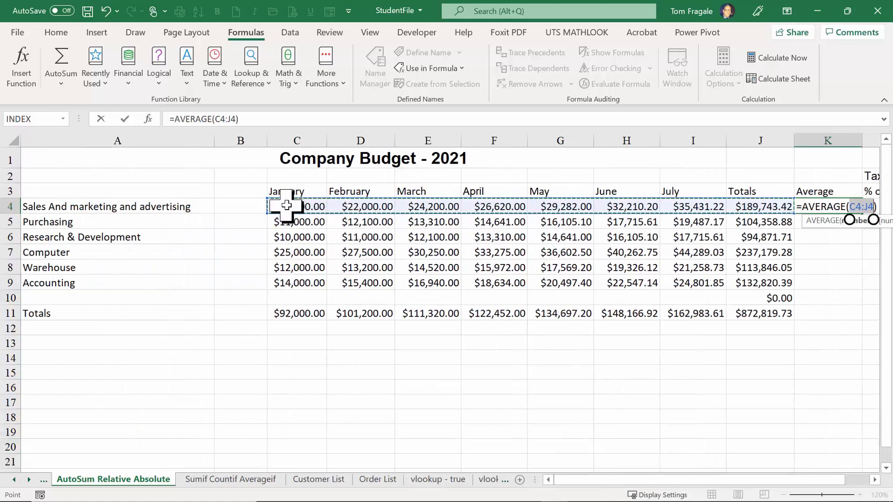
pyautogui.moveTo(295, 204); pyautogui.dragTo(682, 208)
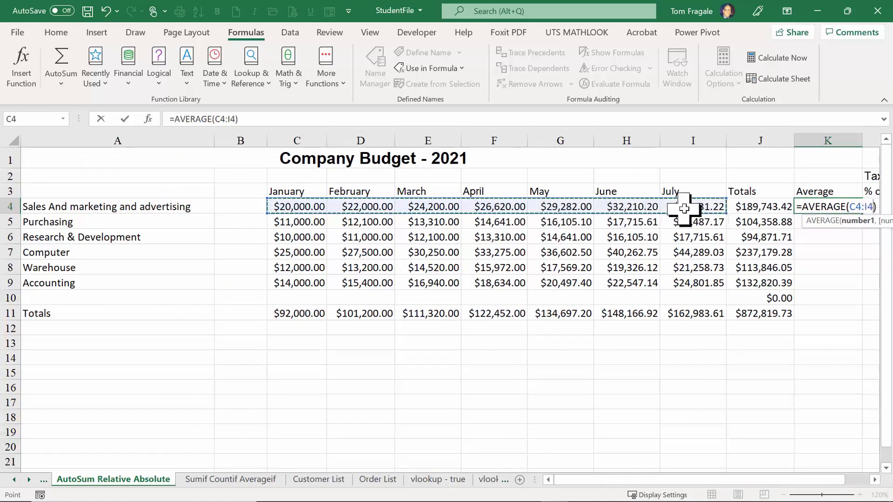
pyautogui.click(874, 483)
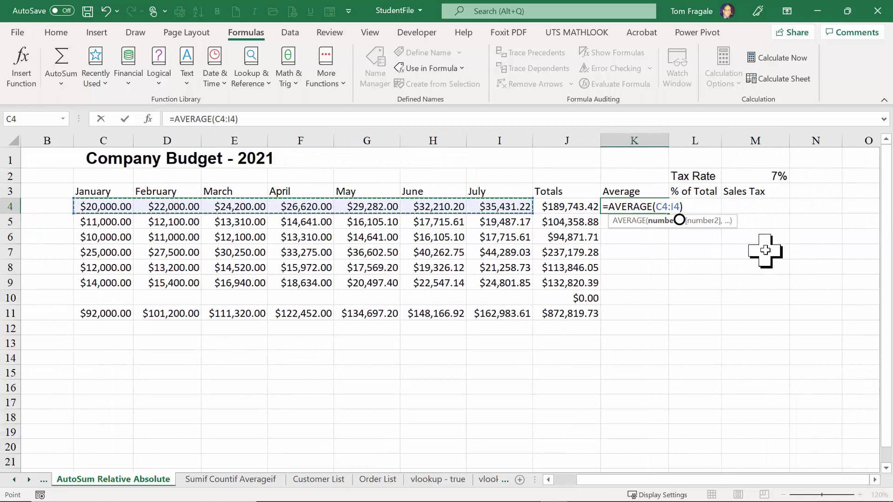
pyautogui.press('Return')
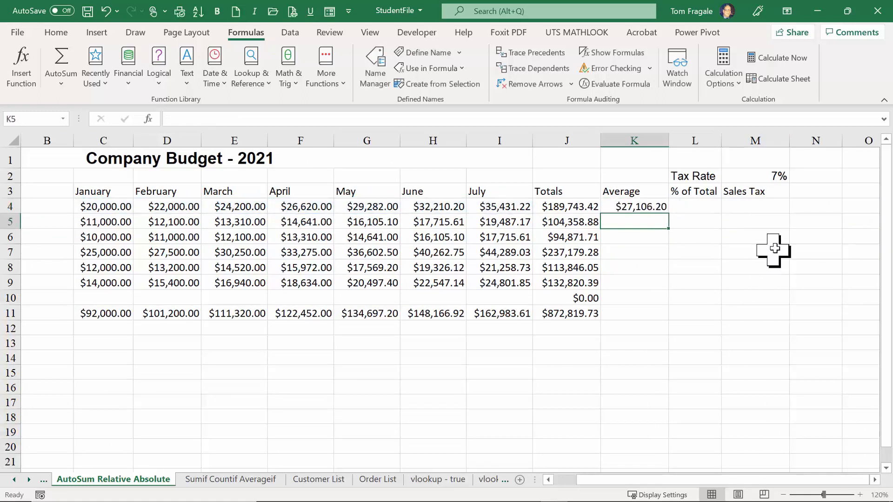
# Step: Re-enter the AutoSum Average in K4, again limiting the range to January through July, C4:I4
pyautogui.click(653, 209)
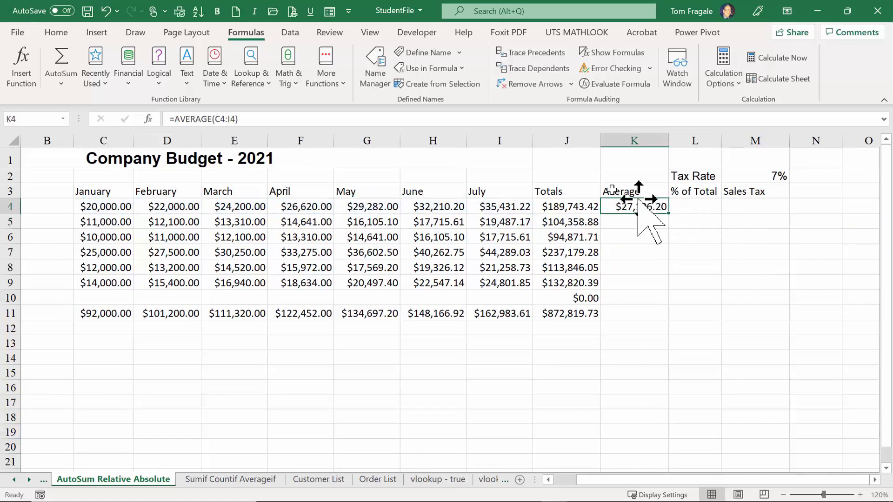
pyautogui.click(56, 86)
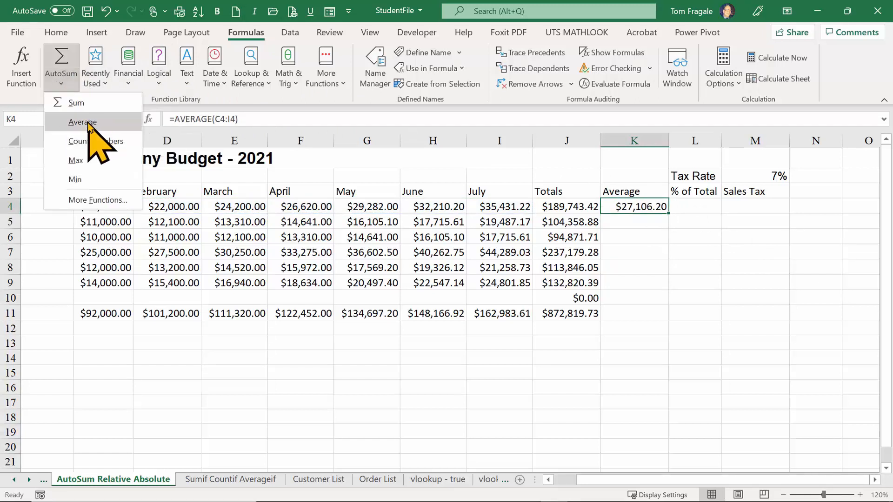
pyautogui.click(90, 124)
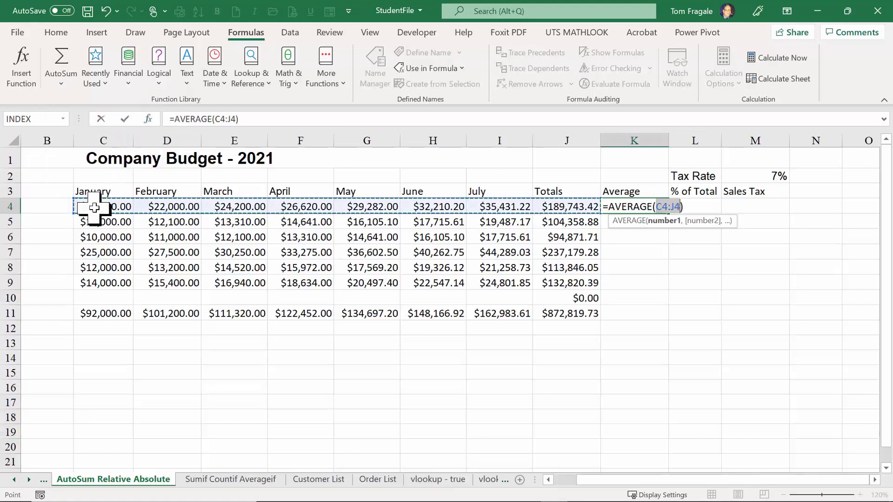
pyautogui.moveTo(94, 208); pyautogui.dragTo(503, 209)
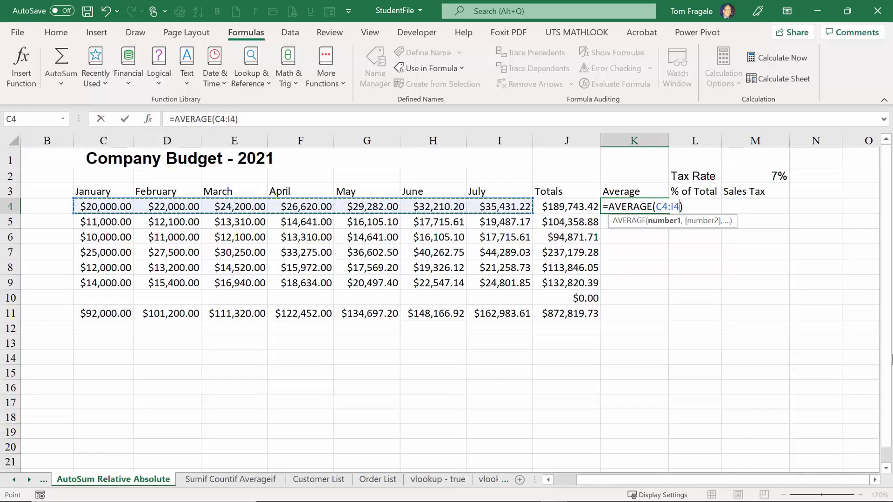
pyautogui.press('Return')
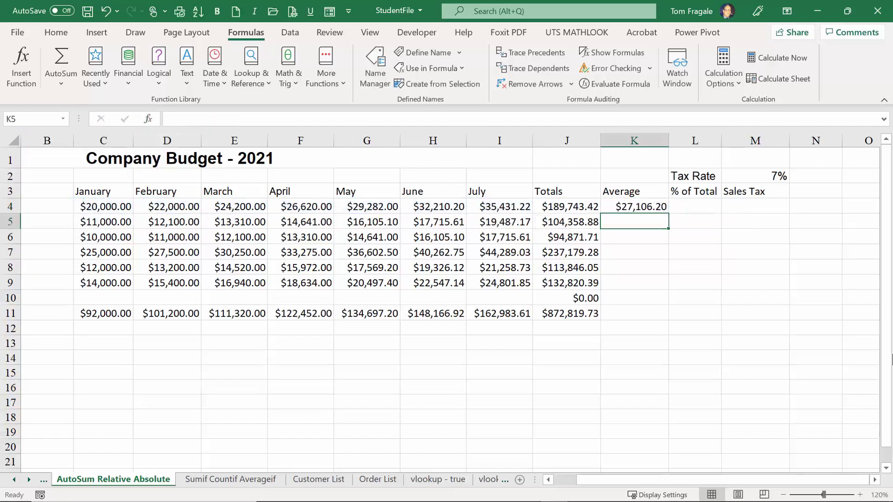
# Step: Fill the average formula from K4 down to K9 and check the copied Purchasing formula in K5
pyautogui.click(635, 205)
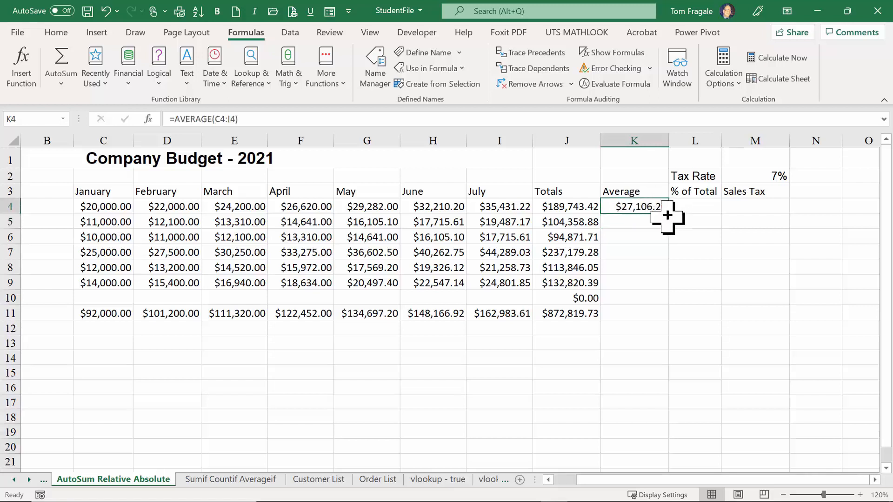
pyautogui.moveTo(669, 213); pyautogui.dragTo(658, 295)
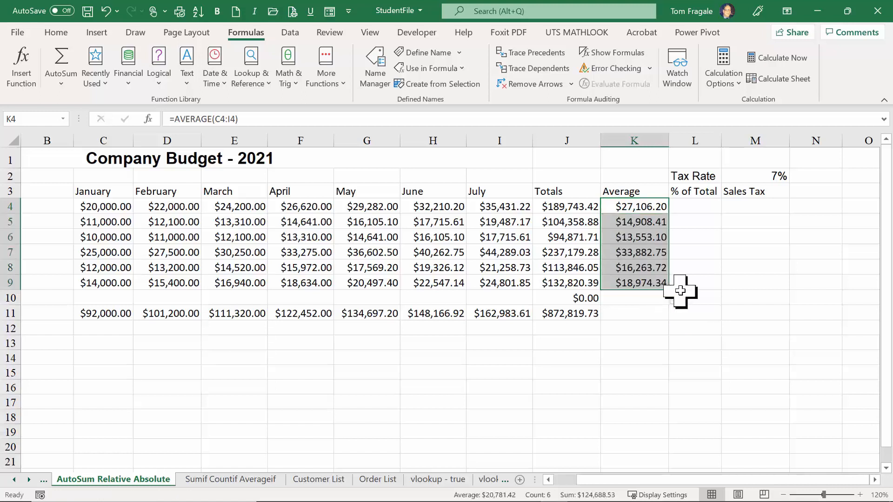
pyautogui.click(639, 224)
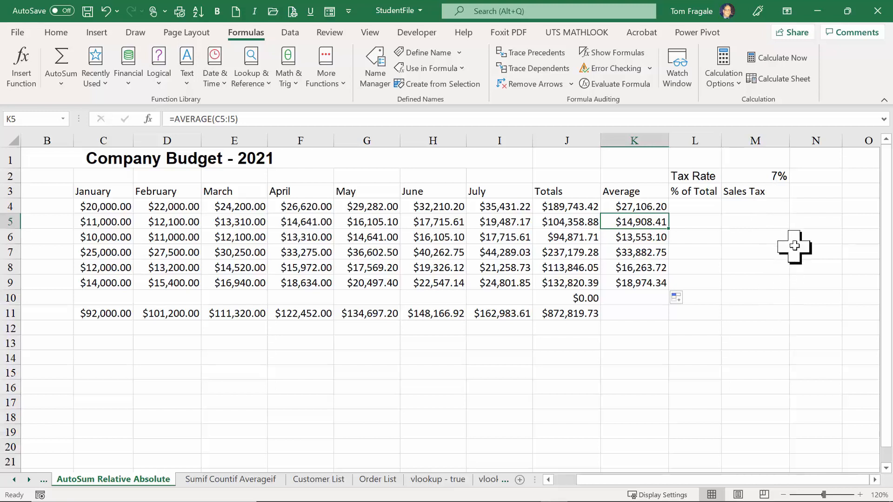
# Step: Enter the formula =J4/J11 in L4 to calculate the first row's % of Total
pyautogui.click(697, 206)
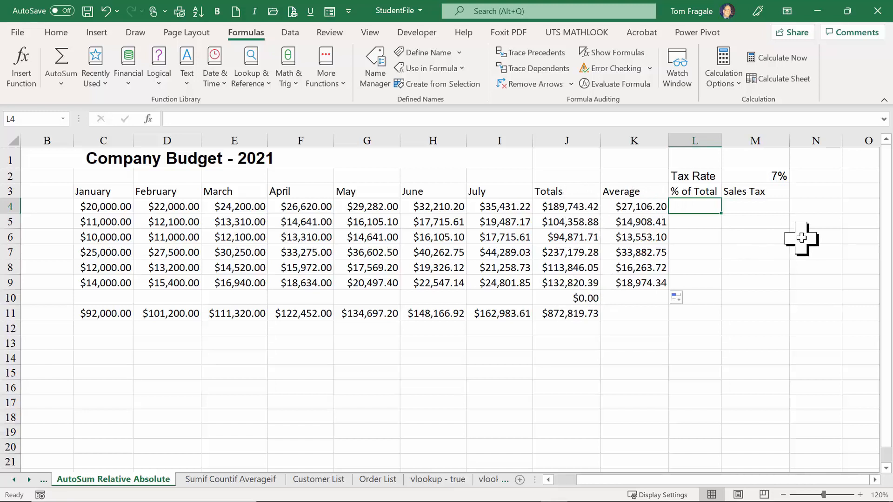
pyautogui.write('=')
pyautogui.click(570, 206)
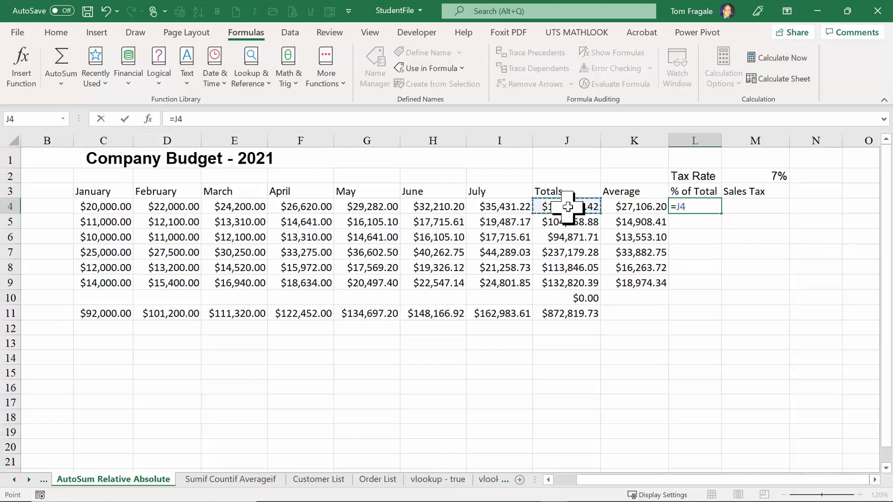
pyautogui.write('/')
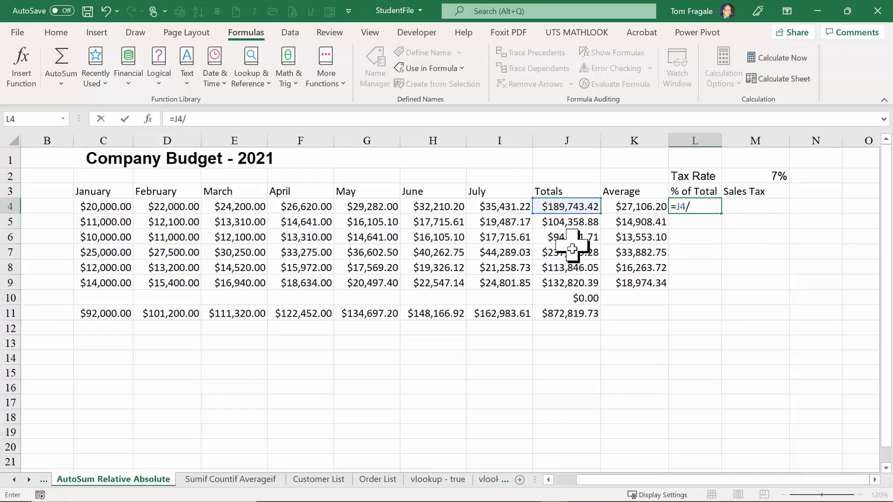
pyautogui.click(557, 317)
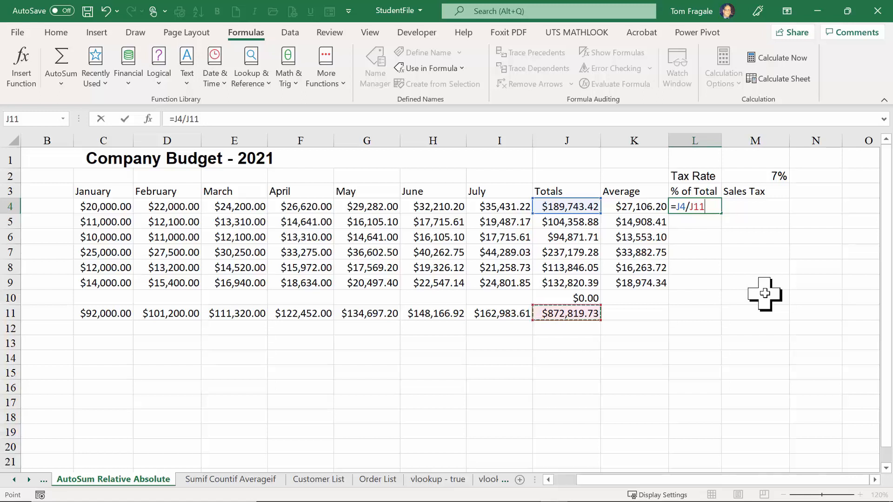
pyautogui.press('Return')
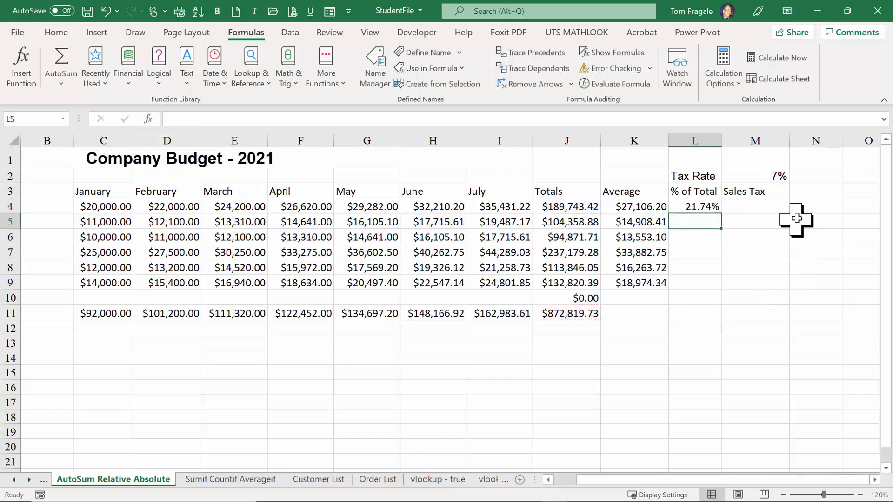
# Step: Fill the relative % of Total formula from L4 down to L9 and compare the copied formulas in L5 and L6
pyautogui.click(688, 205)
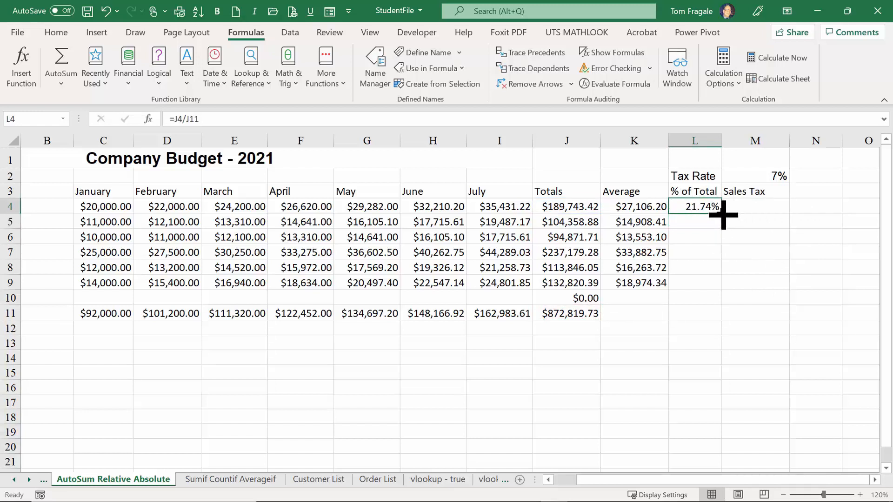
pyautogui.moveTo(723, 215); pyautogui.dragTo(714, 293)
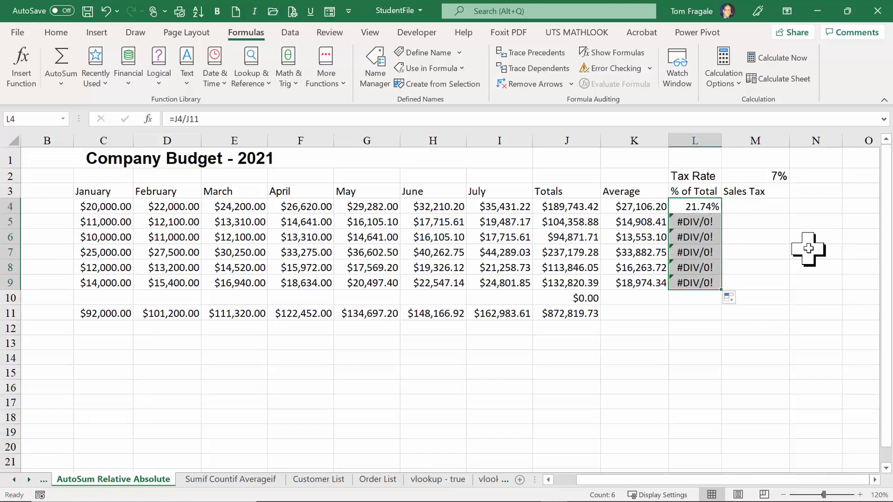
pyautogui.click(702, 207)
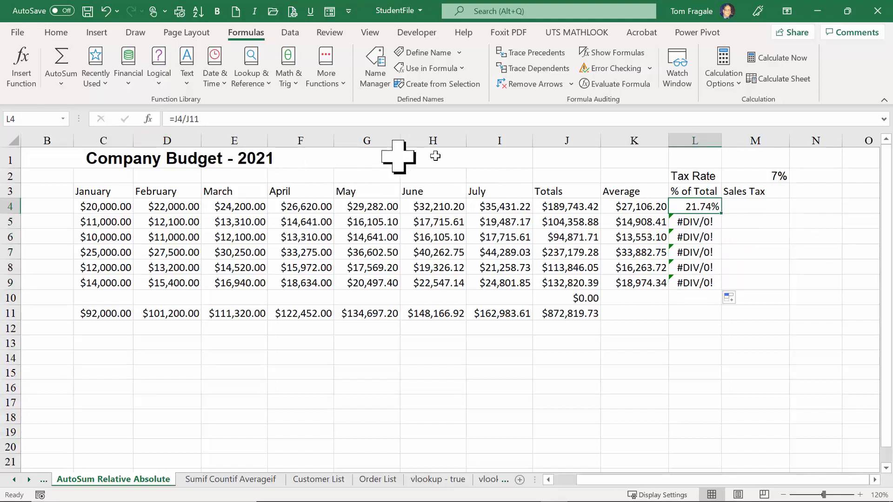
pyautogui.click(684, 222)
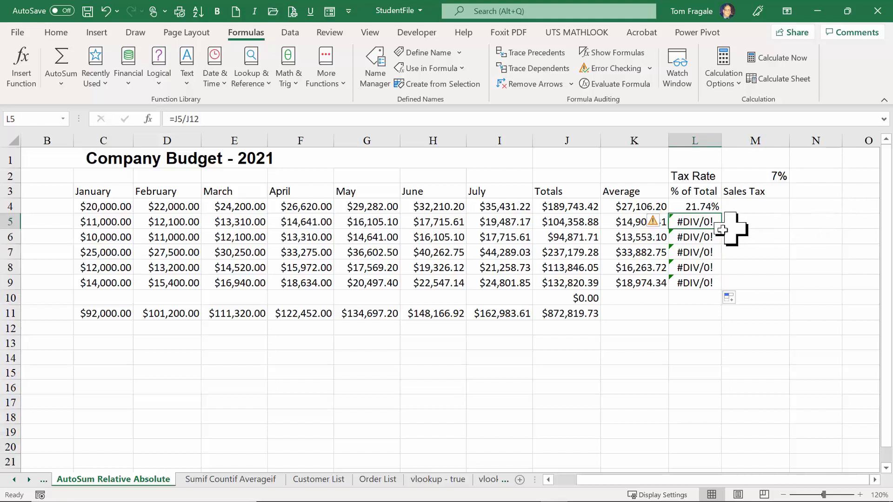
pyautogui.click(695, 237)
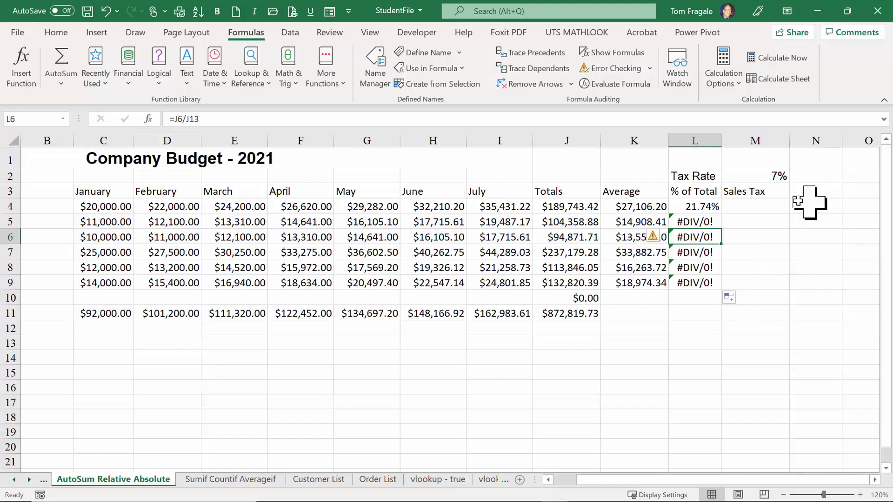
# Step: Edit the % of Total formula in L4 to use an absolute grand total reference, =J4/$J$11
pyautogui.click(686, 205)
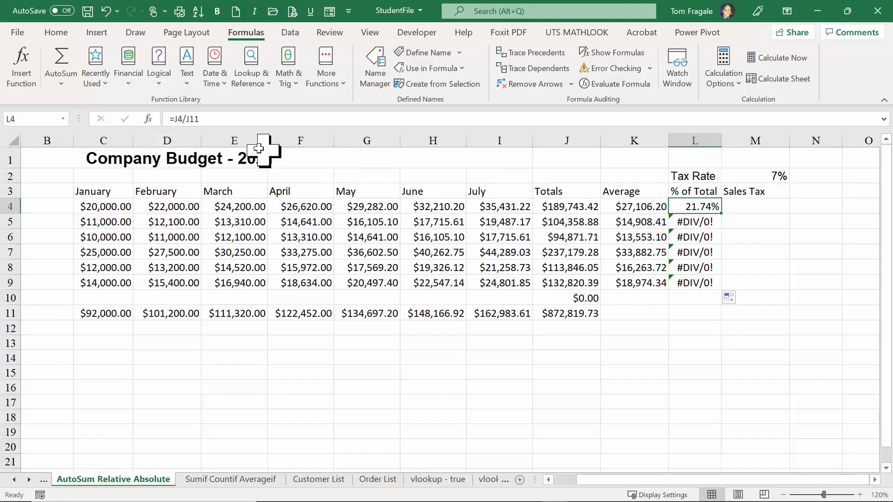
pyautogui.click(187, 120)
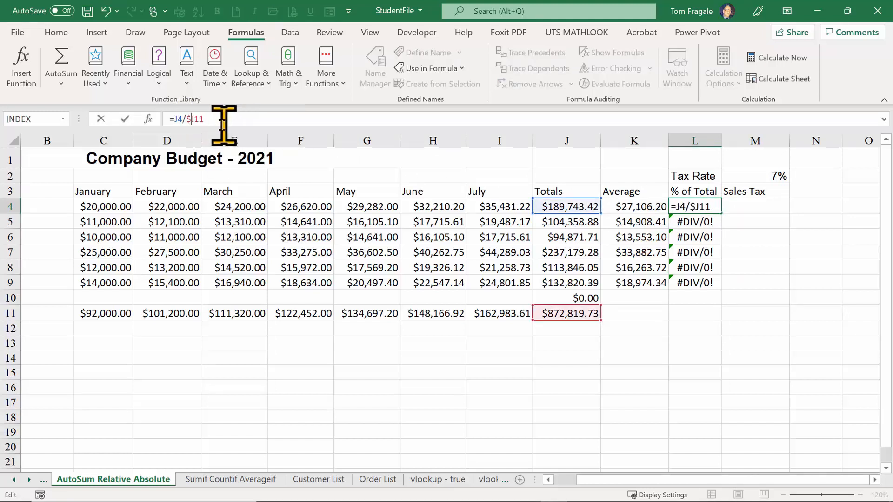
pyautogui.write('$J')
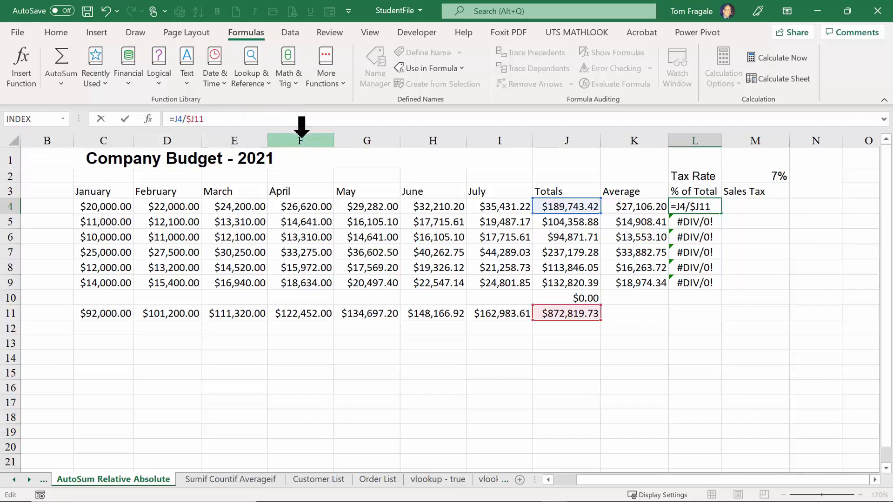
pyautogui.write('$')
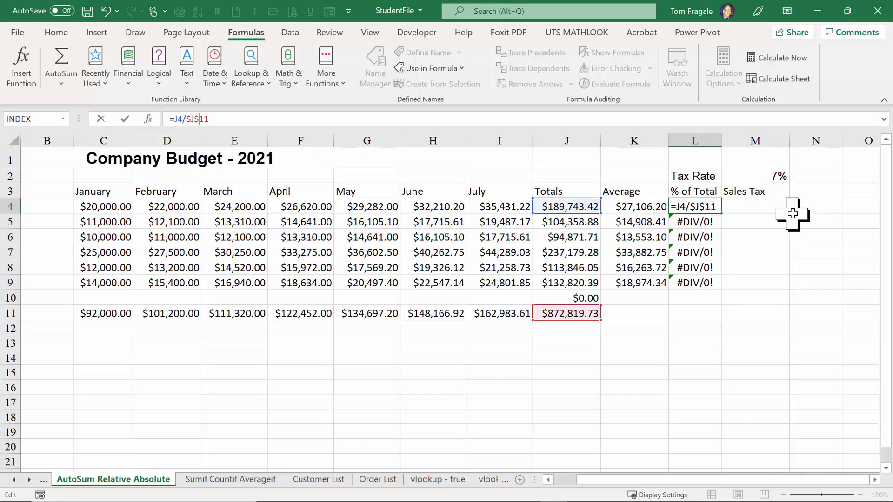
pyautogui.press('Return')
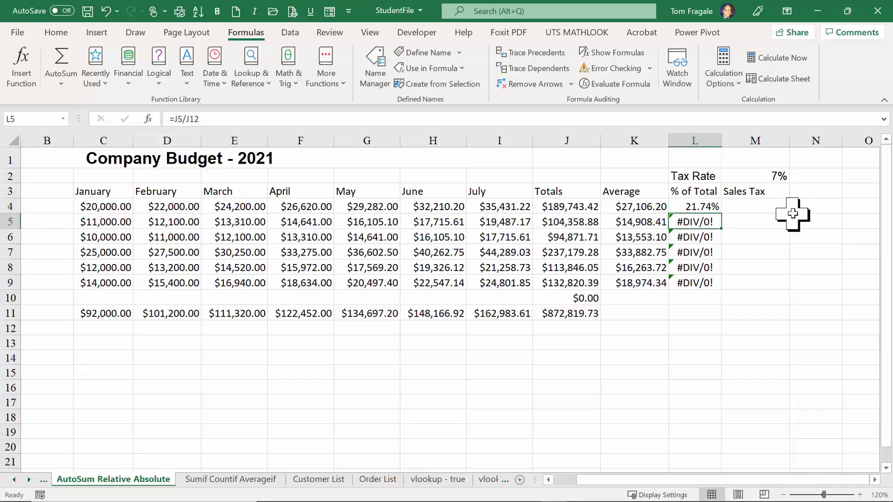
# Step: Fill the absolute-reference formula from L4 down to L9 and check the copied formulas in L5 through L7
pyautogui.click(683, 206)
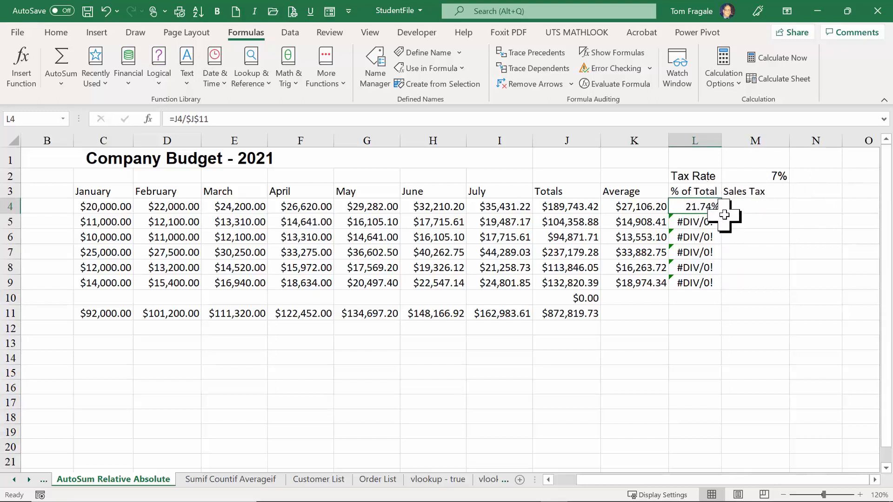
pyautogui.moveTo(726, 216); pyautogui.dragTo(722, 289)
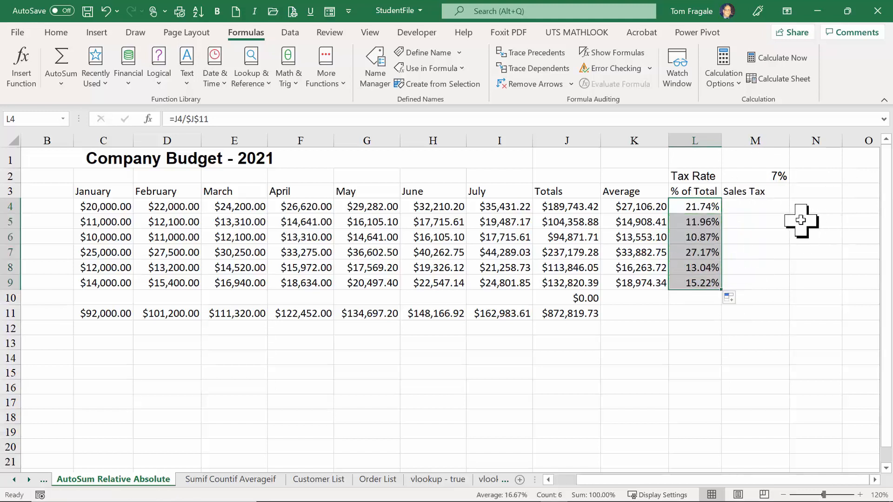
pyautogui.click(705, 223)
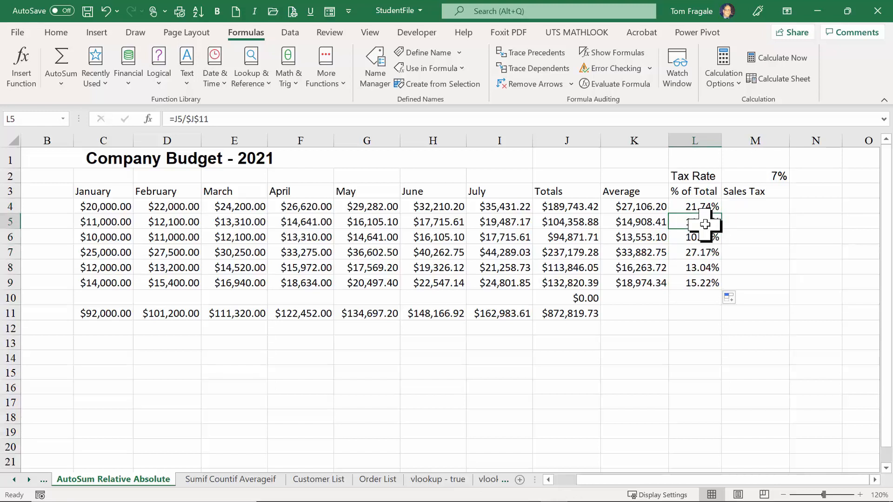
pyautogui.press('Down')
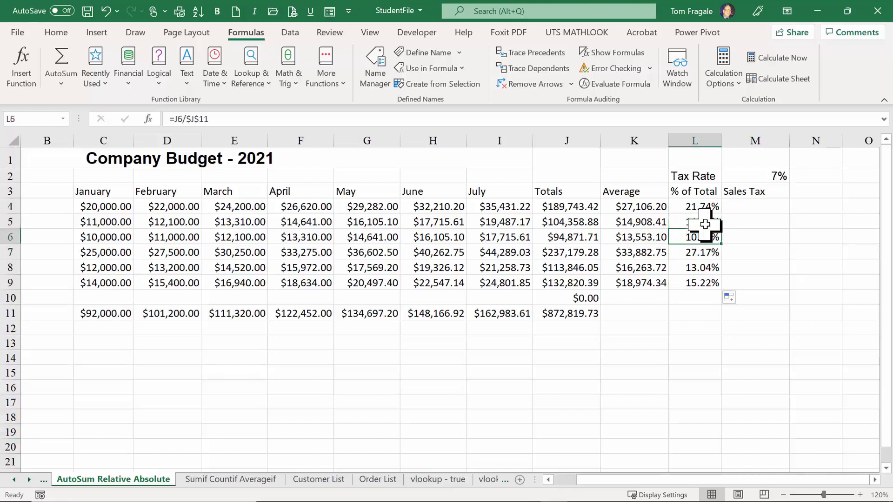
pyautogui.press('Down')
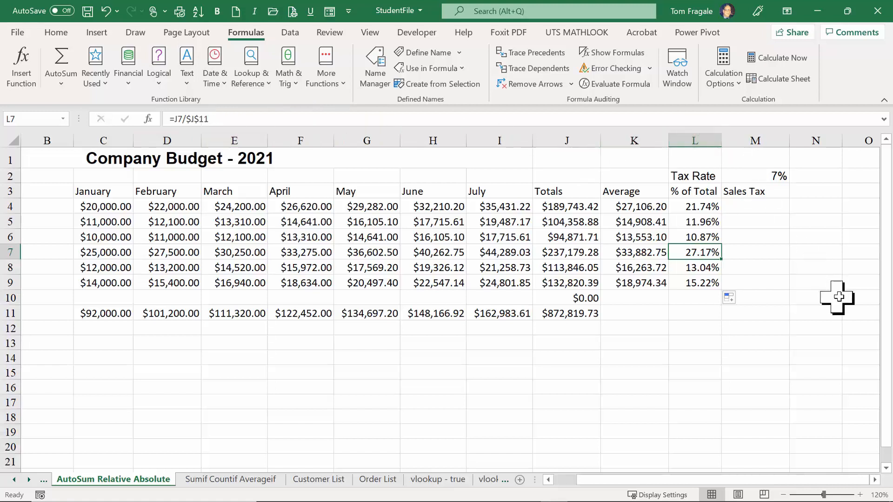
# Step: Enter the Sales Tax formula =J4*$M$2 in M4, with the tax rate cell as an absolute reference
pyautogui.click(765, 207)
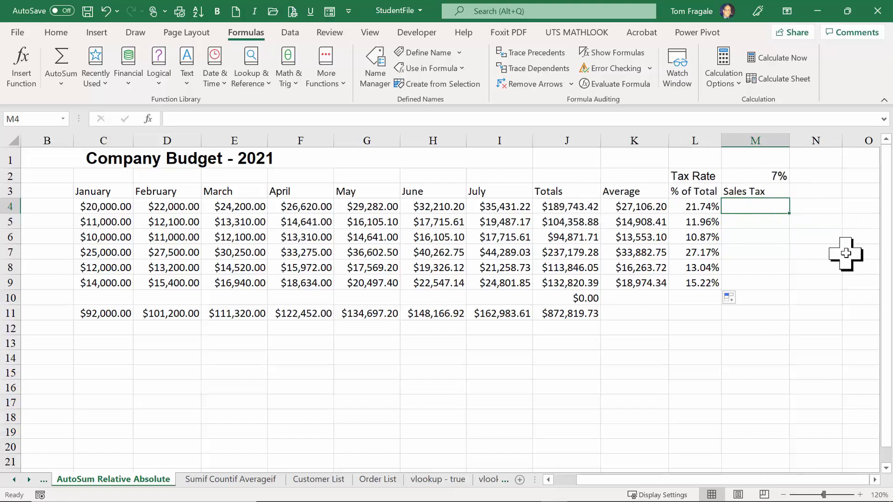
pyautogui.write('=')
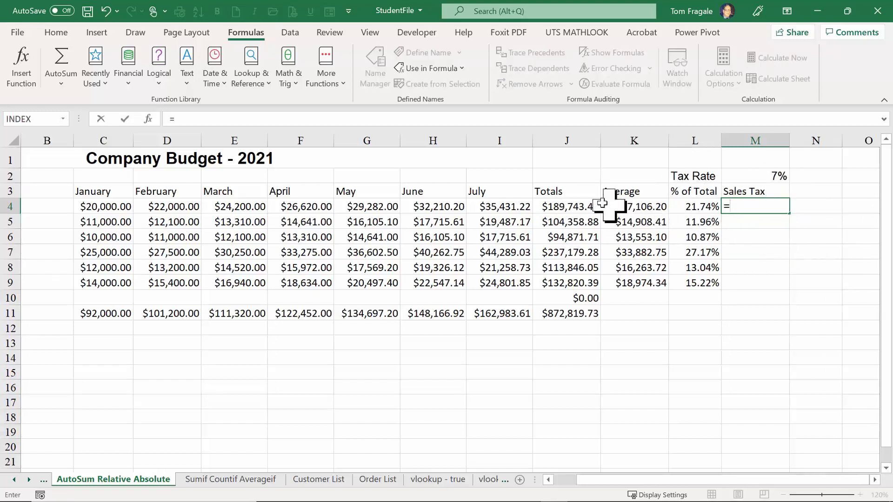
pyautogui.click(565, 203)
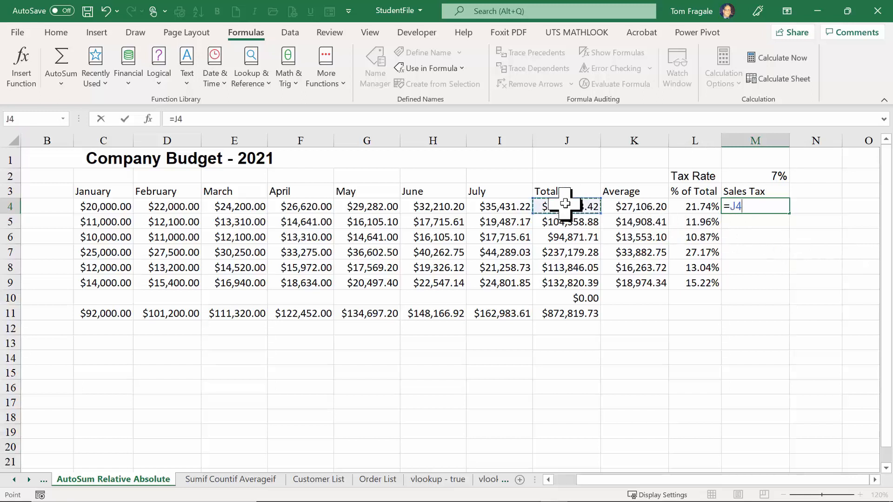
pyautogui.write('*')
pyautogui.click(756, 177)
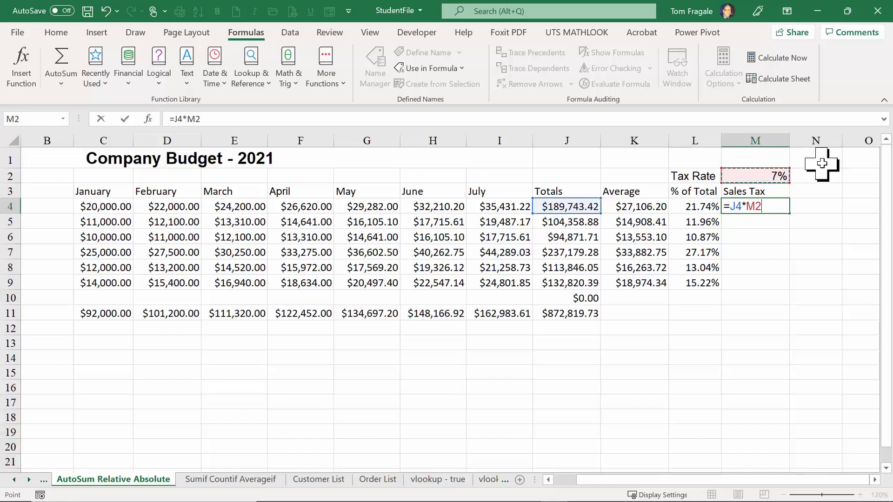
pyautogui.press('F4')
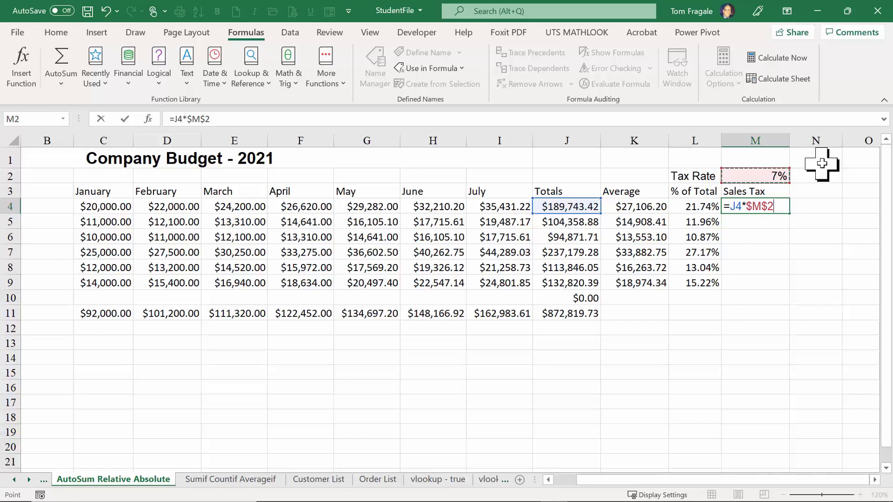
pyautogui.press('Return')
# Step: Fill the Sales Tax formula from M4 down to M9 and check the copied formulas in M5 through M9
pyautogui.click(737, 205)
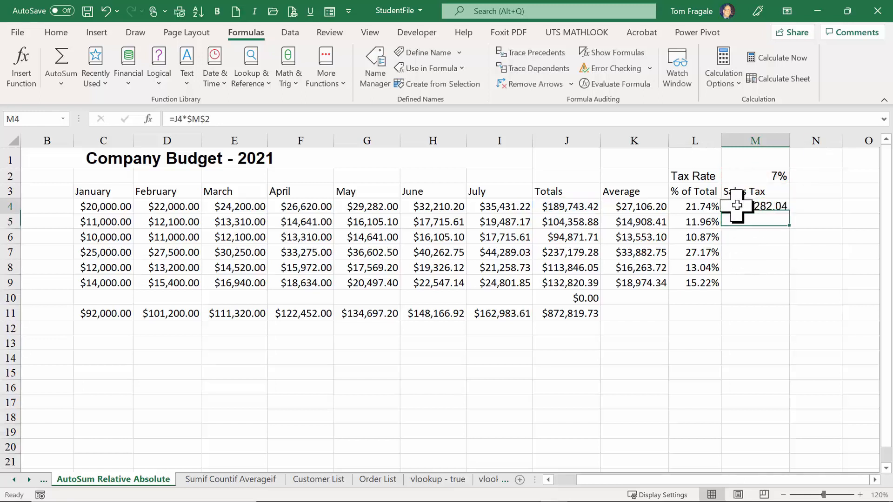
pyautogui.moveTo(791, 215); pyautogui.dragTo(784, 295)
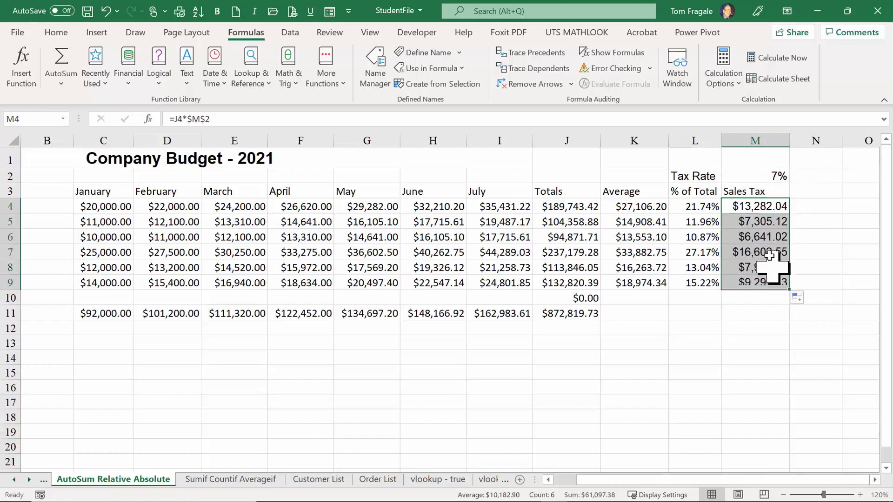
pyautogui.click(757, 224)
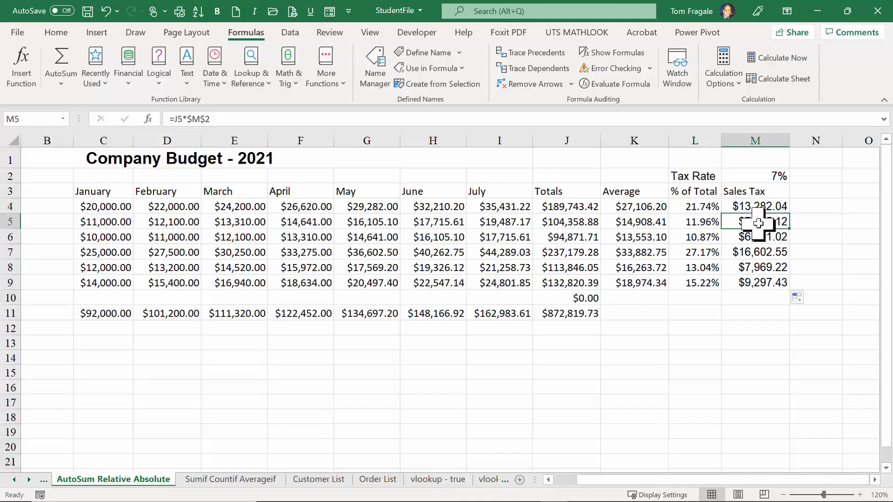
pyautogui.click(758, 236)
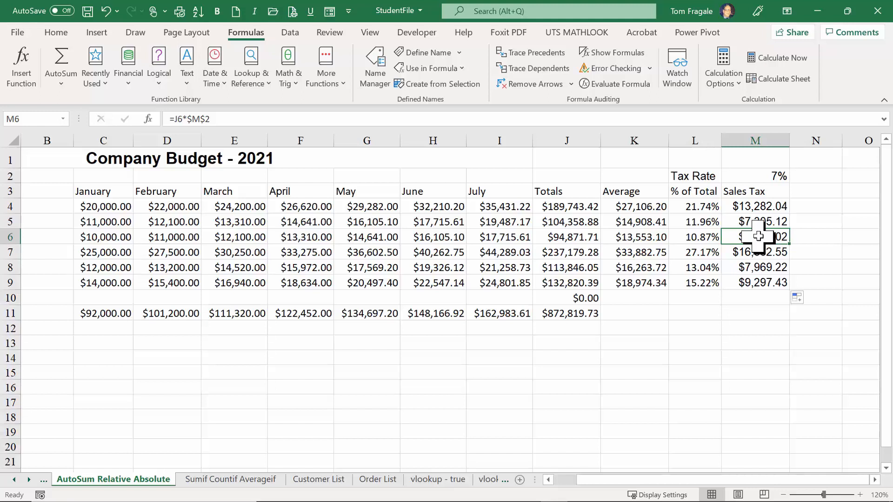
pyautogui.click(753, 253)
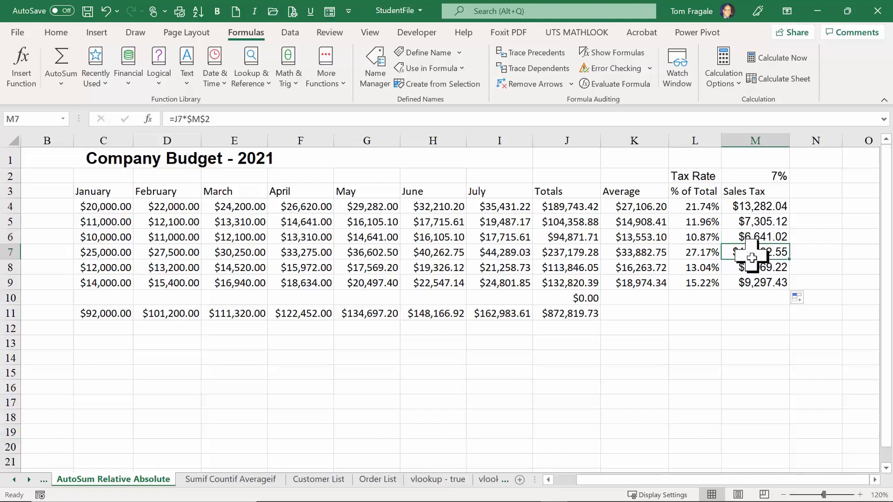
pyautogui.click(752, 263)
pyautogui.click(749, 282)
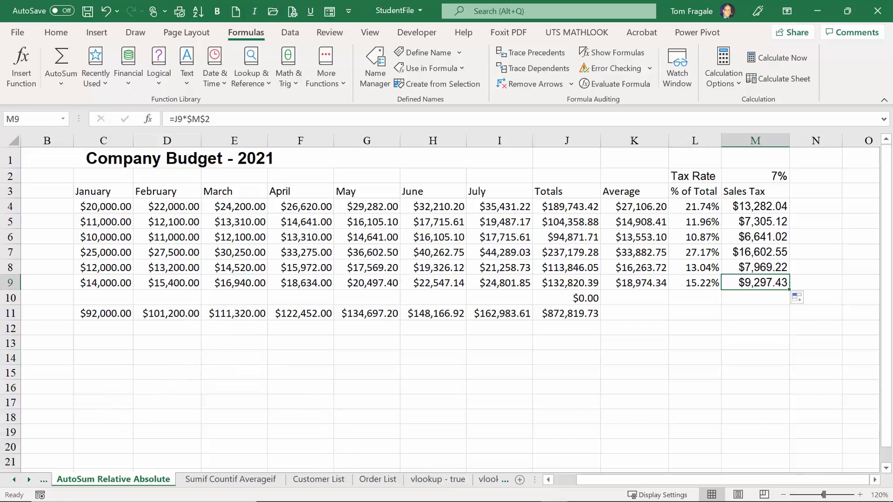
# Step: Switch to the functions and formulas presentation in PowerPoint and view slides 2 and 3 on AutoSum
pyautogui.moveTo(357, 497)
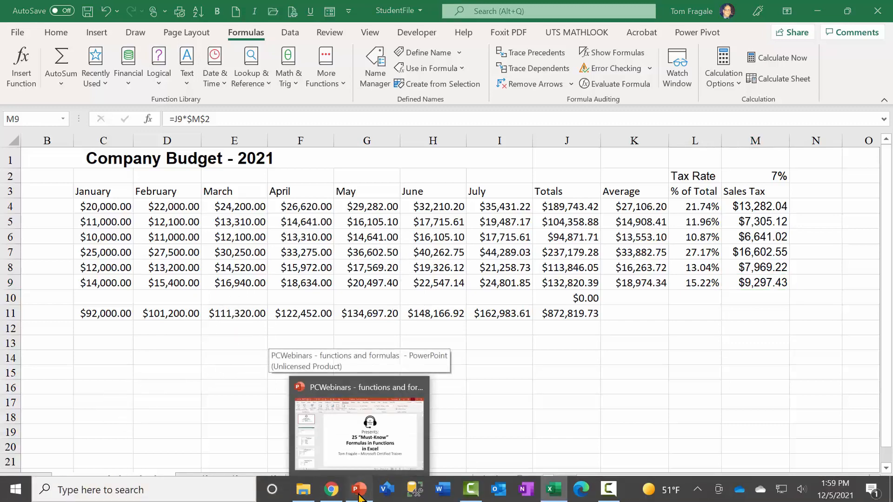
pyautogui.click(302, 414)
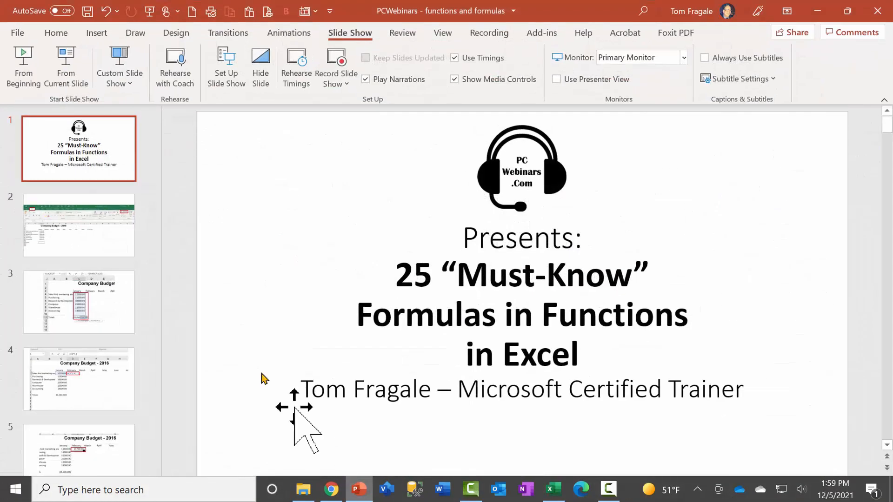
pyautogui.click(90, 244)
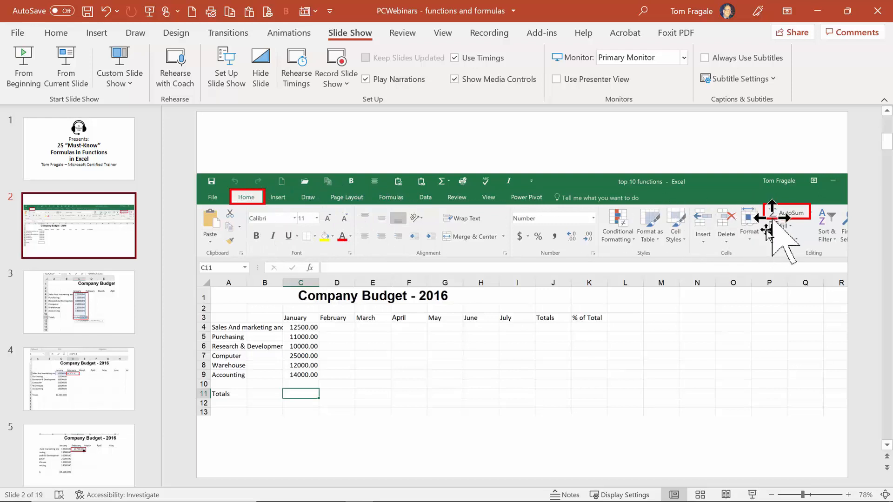
pyautogui.press('Down')
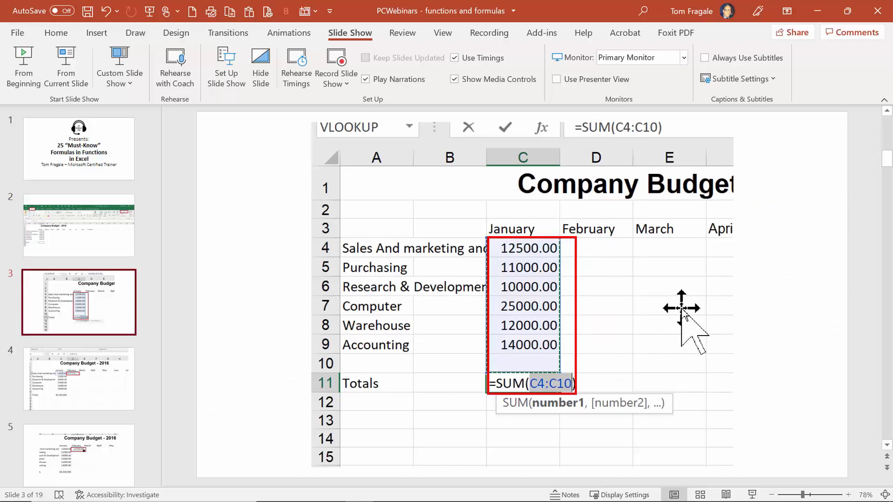
# Step: View slides 4 through 9 on the February increase formula, filling it, row totals and the absolute-reference % of Total formula
pyautogui.press('Down')
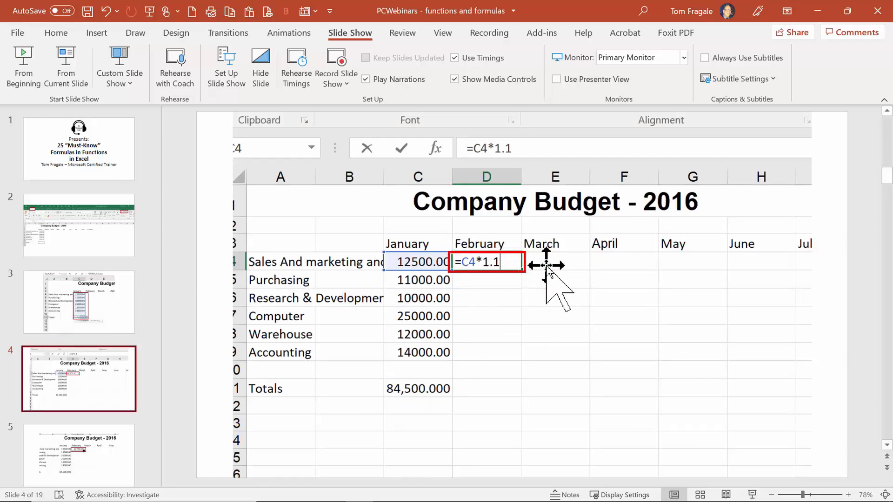
pyautogui.press('Down')
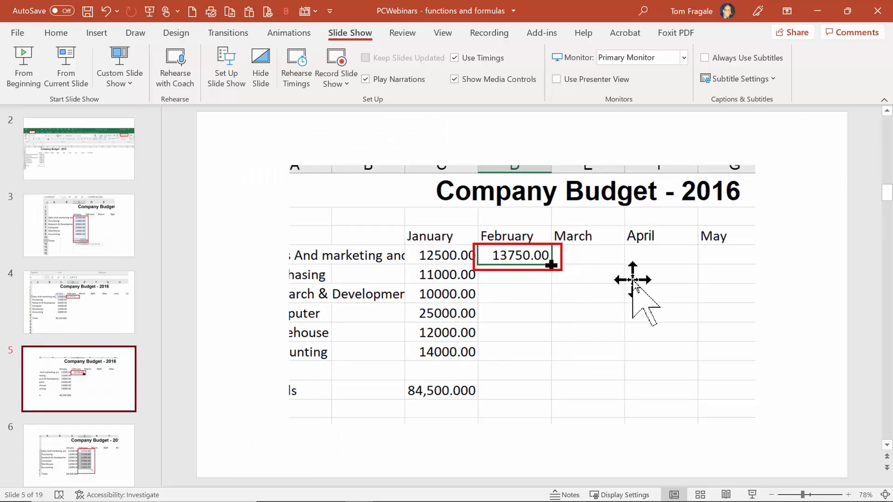
pyautogui.press('Down')
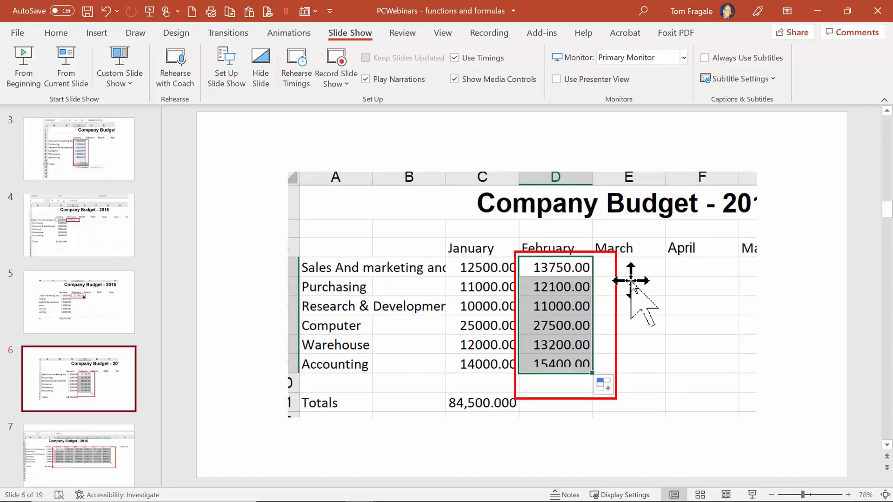
pyautogui.press('Down')
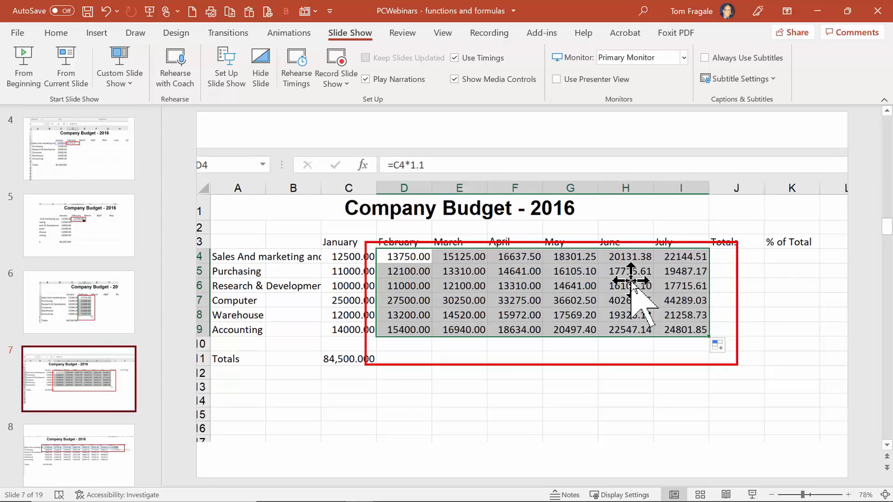
pyautogui.press('Down')
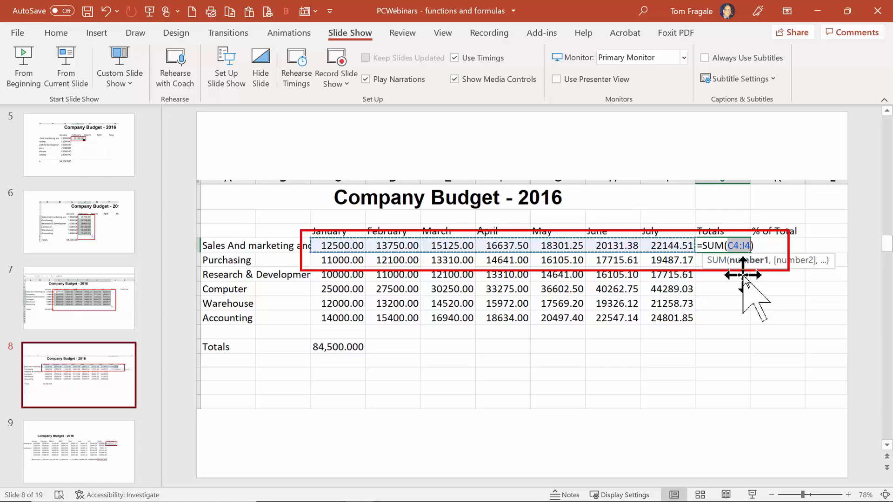
pyautogui.press('Down')
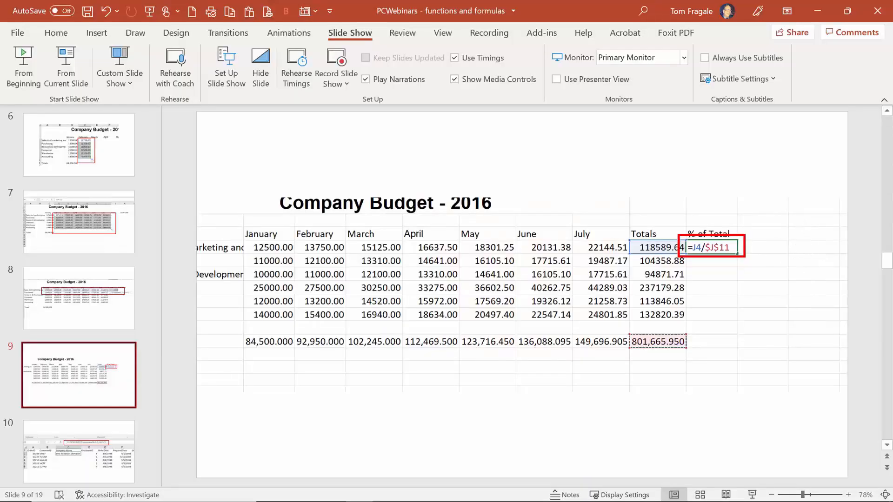
# Step: Switch to the StudentFile workbook in Excel and activate the 2014 sheet from the list of all sheets
pyautogui.moveTo(556, 495)
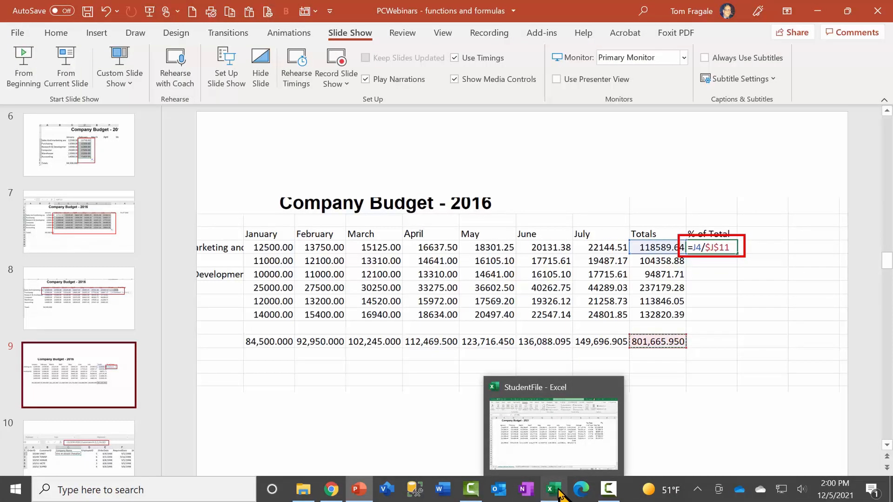
pyautogui.moveTo(608, 489)
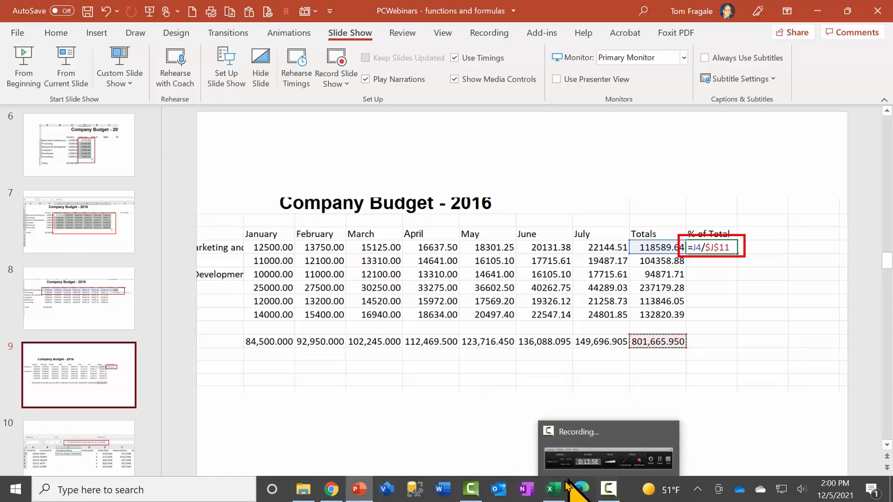
pyautogui.click(561, 396)
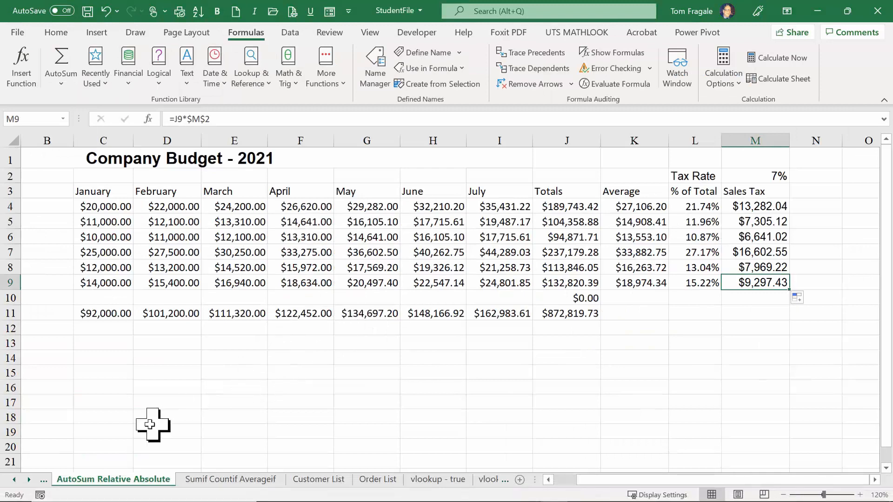
pyautogui.rightClick(29, 485)
pyautogui.click(30, 427)
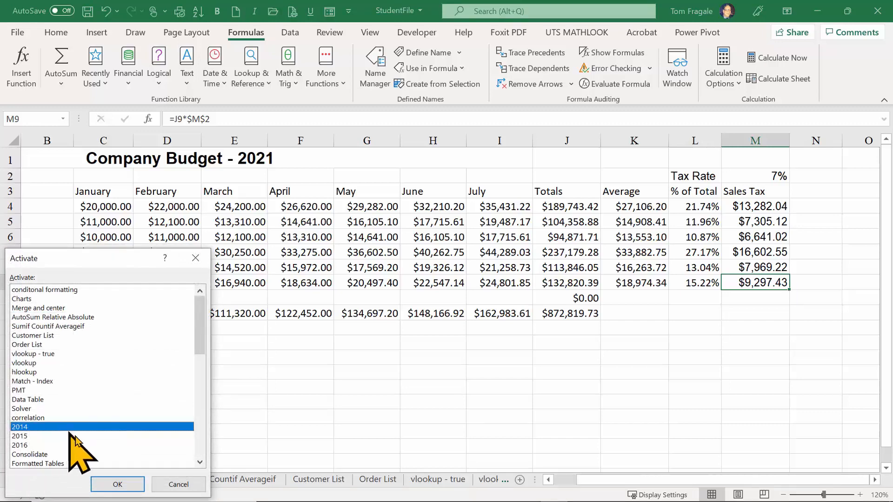
pyautogui.click(116, 485)
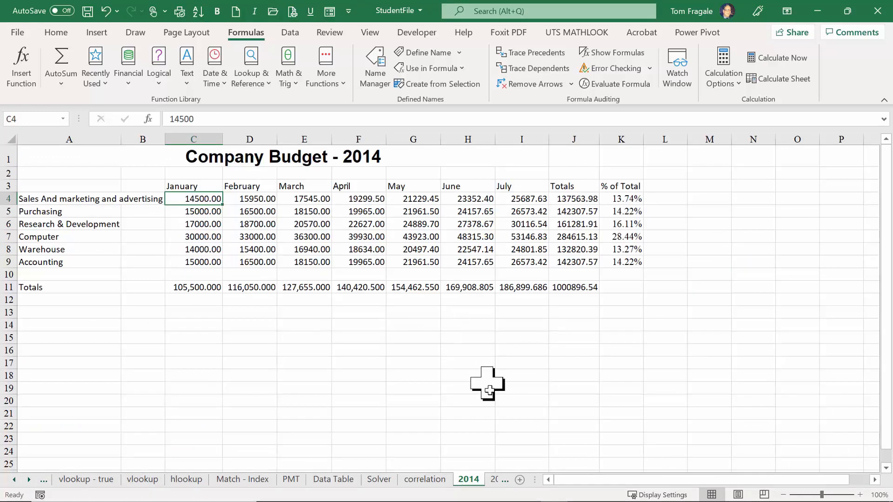
# Step: On the 2015 sheet, enter the label "2014 Grand Total" in A16
pyautogui.click(492, 482)
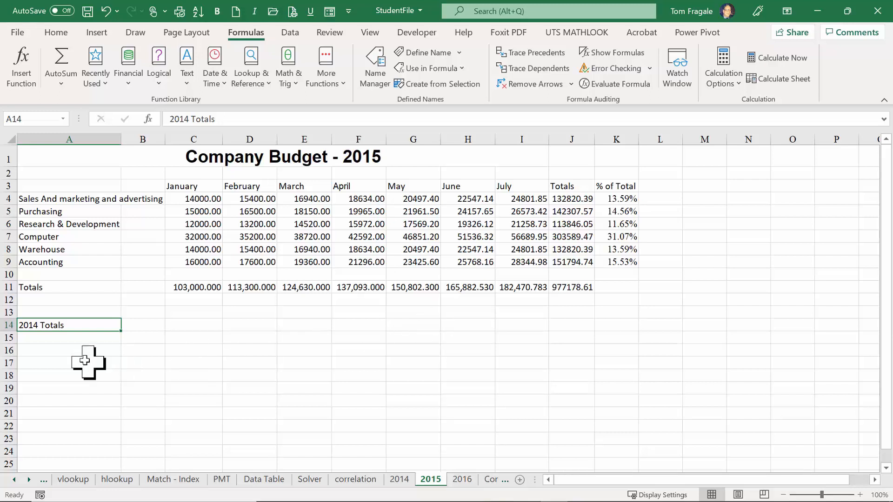
pyautogui.click(41, 350)
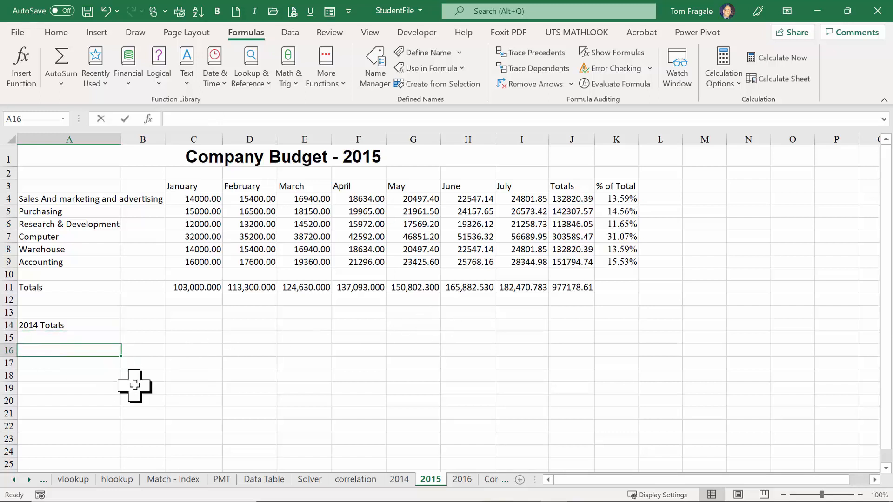
pyautogui.write('2014 Grand Total')
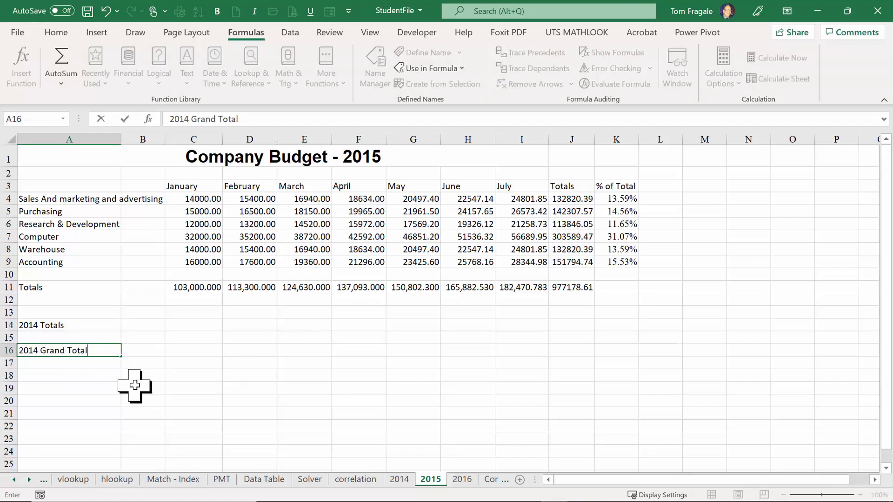
pyautogui.hotkey('ctrl', 'Return')
pyautogui.press('Return')
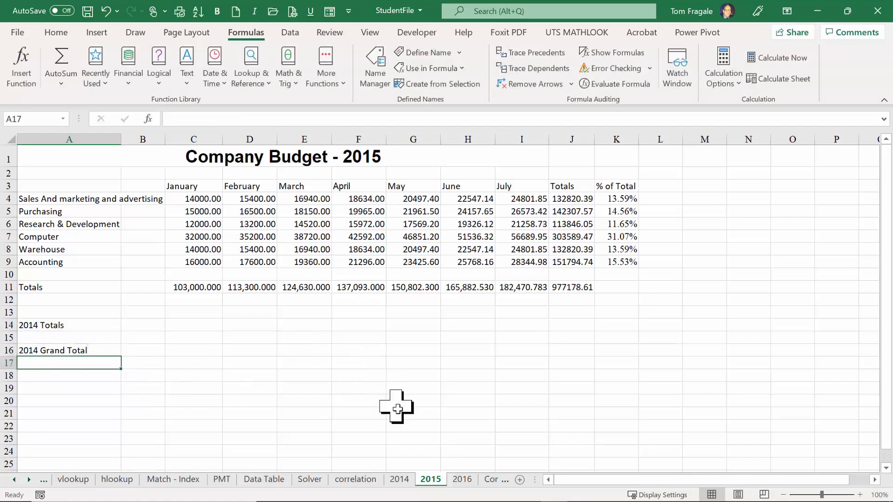
# Step: Copy the Totals row C11:J11 on the 2014 sheet
pyautogui.click(401, 484)
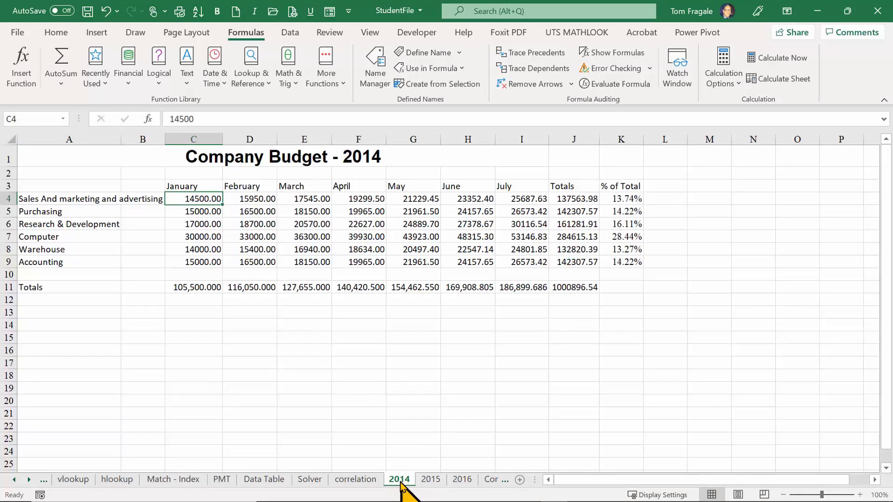
pyautogui.moveTo(185, 287); pyautogui.dragTo(579, 286)
pyautogui.rightClick(578, 288)
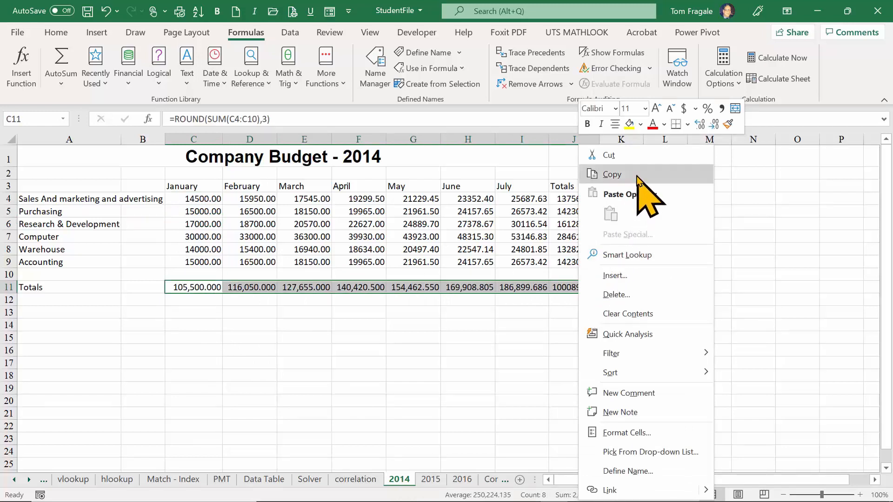
pyautogui.click(612, 174)
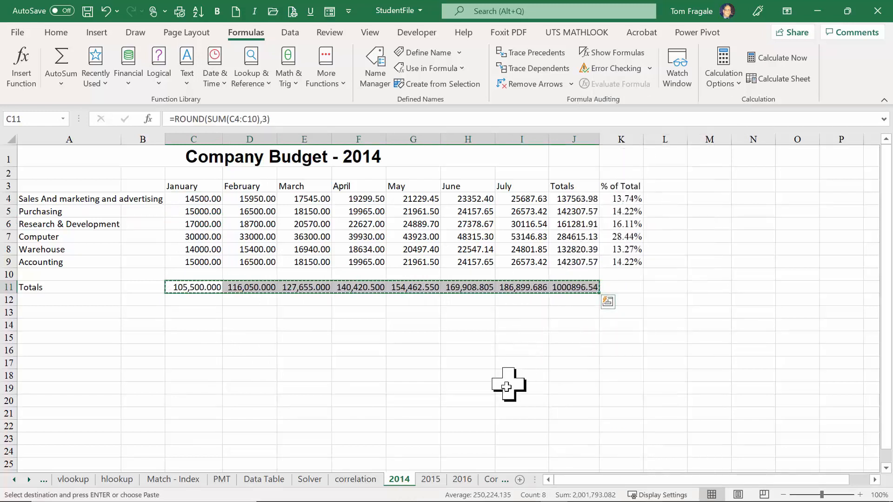
# Step: Paste the copied totals as links on the 2015 sheet starting at C14, using Paste Special
pyautogui.click(430, 484)
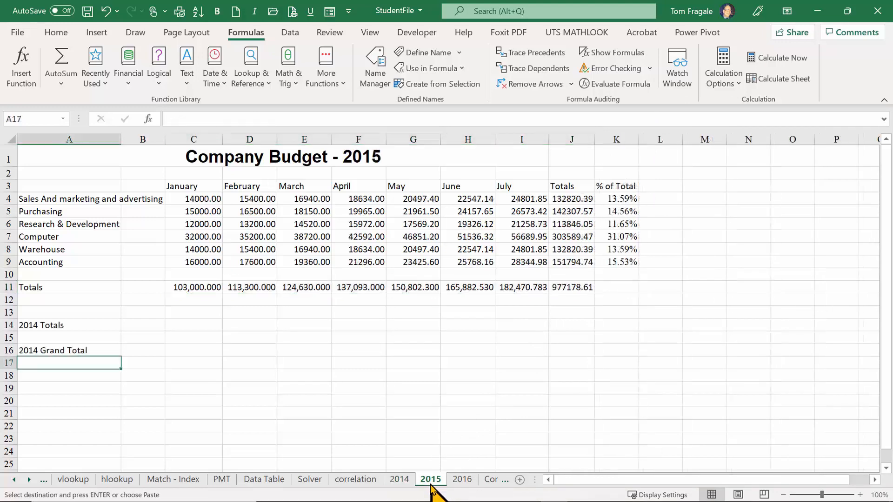
pyautogui.rightClick(192, 324)
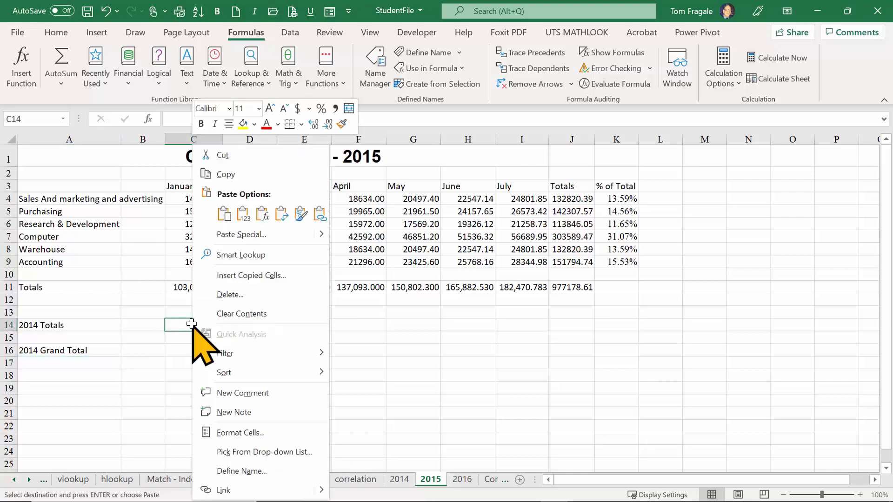
pyautogui.click(221, 236)
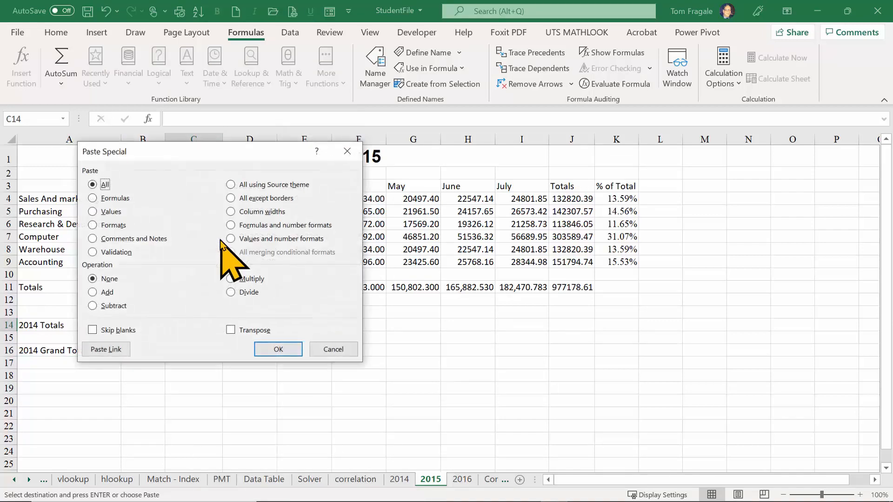
pyautogui.click(91, 354)
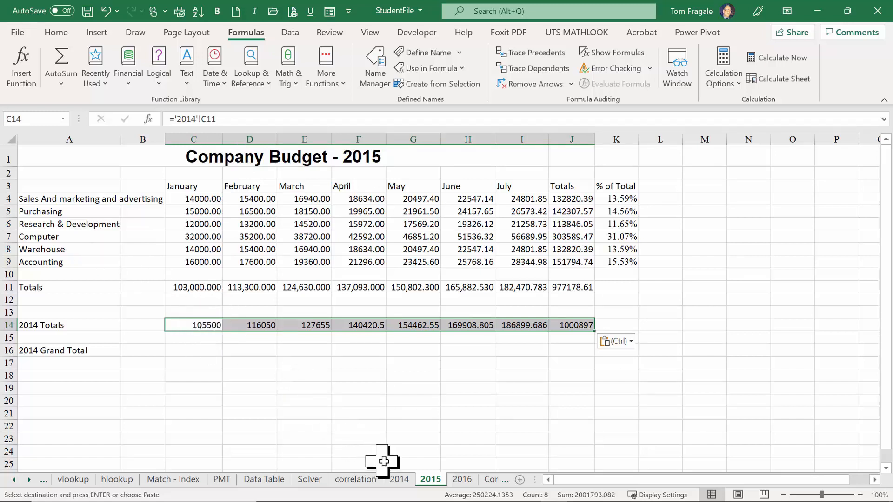
# Step: Set January Sales And marketing (C4) on the 2014 sheet to 20000 and check the linked totals on the 2015 sheet
pyautogui.click(400, 480)
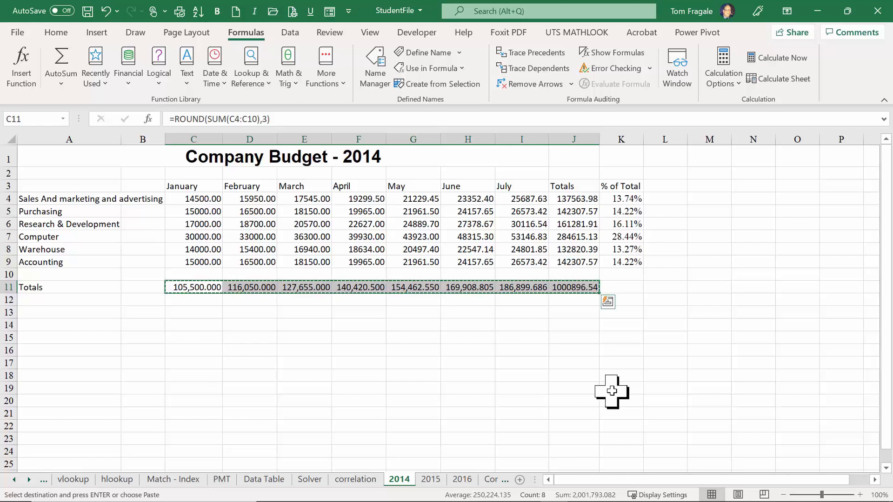
pyautogui.press('Escape')
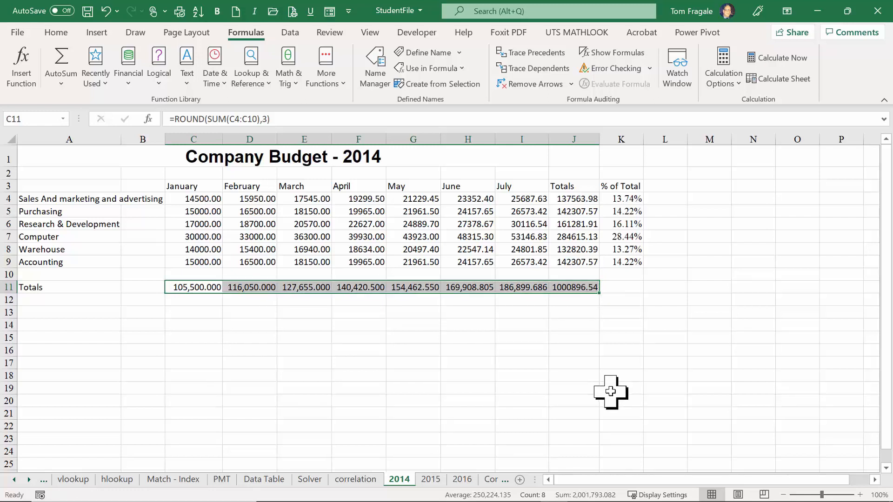
pyautogui.click(207, 196)
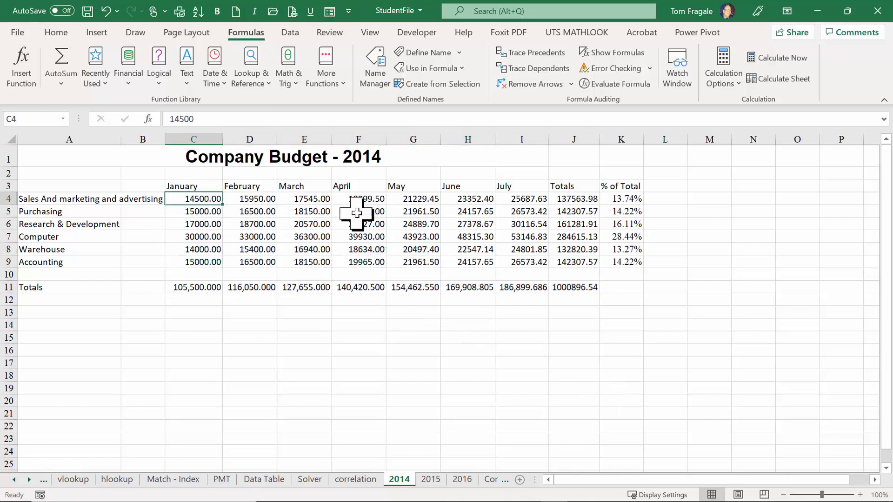
pyautogui.write('2')
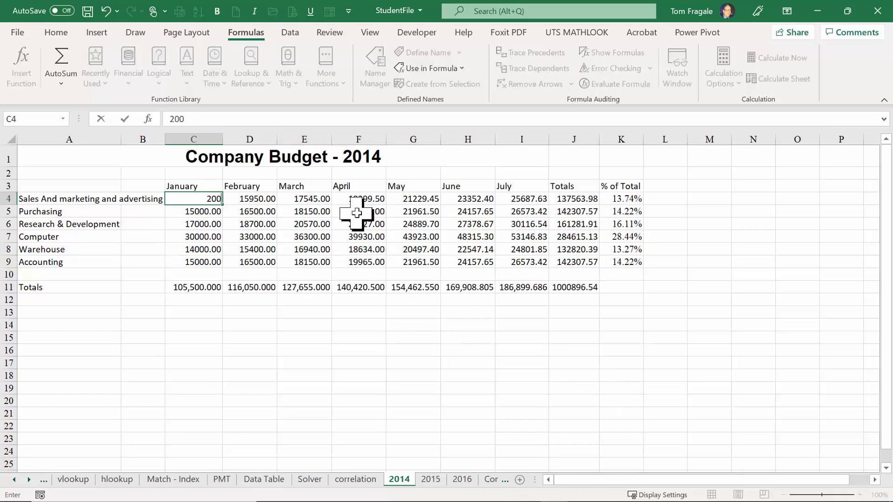
pyautogui.press('Return')
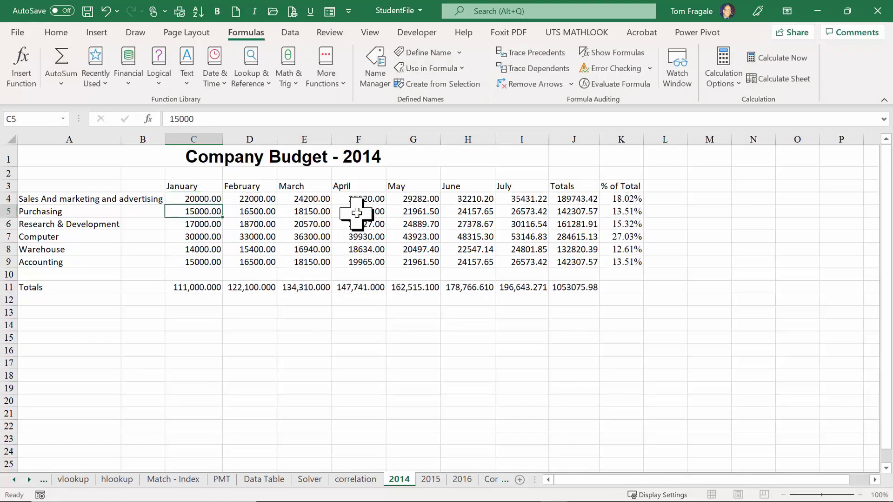
pyautogui.click(203, 287)
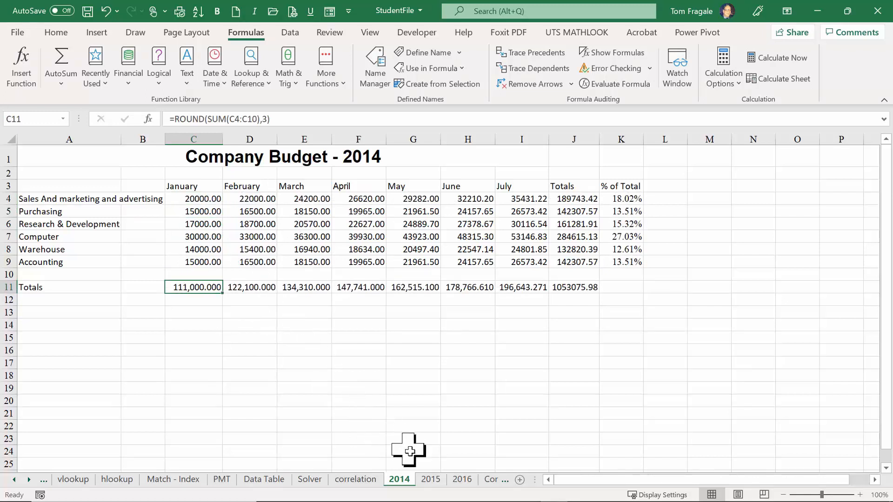
pyautogui.click(431, 480)
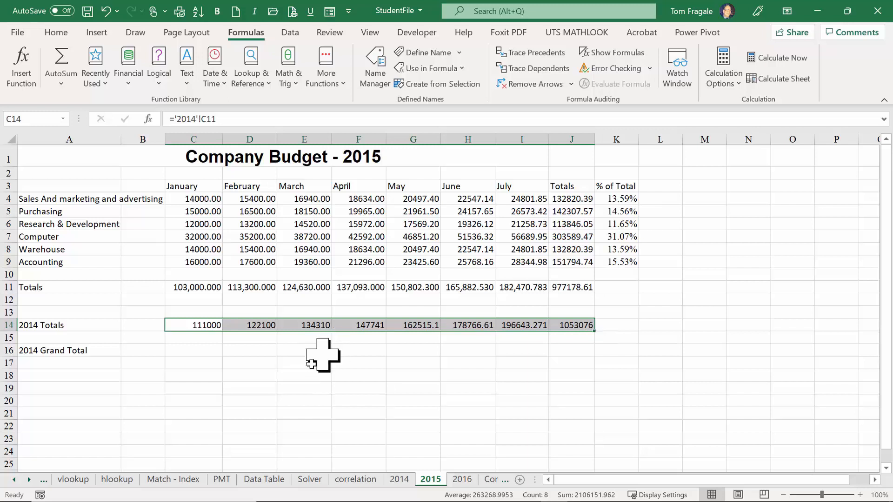
# Step: Enter ='2014'!J11 in C16 of the 2015 sheet to link the 2014 grand total, and check the formulas in C16 and C14
pyautogui.click(198, 350)
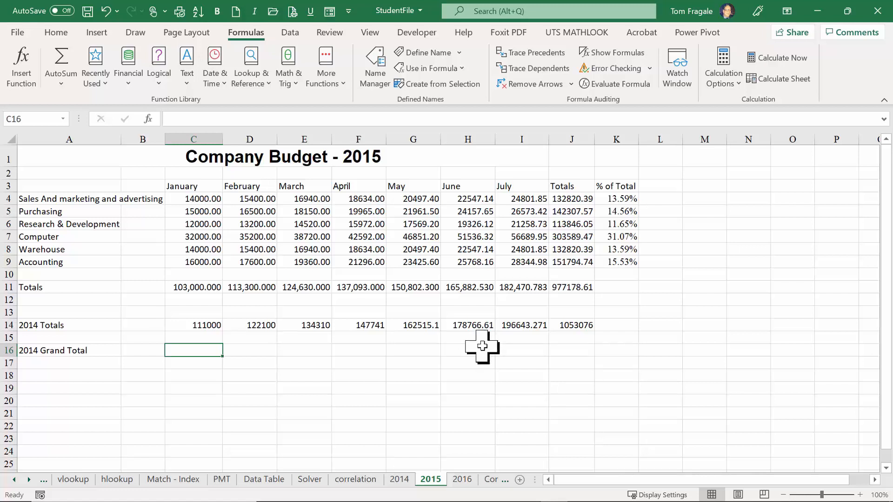
pyautogui.write('=')
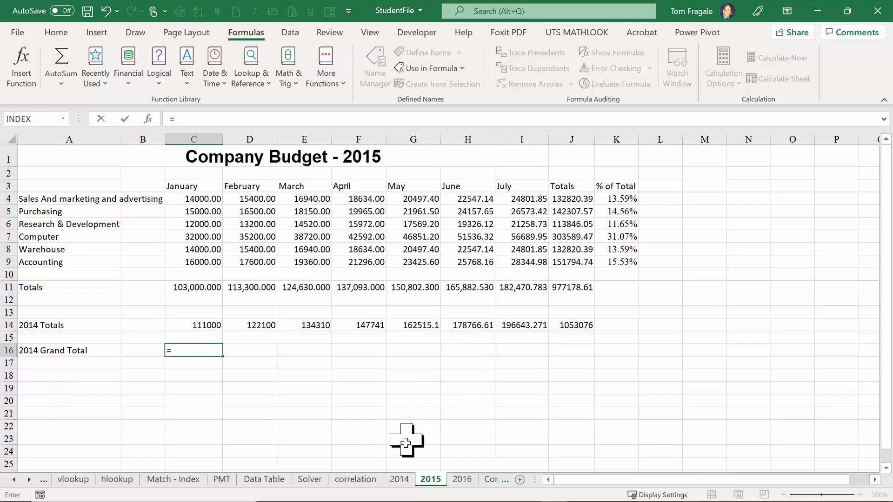
pyautogui.click(403, 481)
pyautogui.click(572, 288)
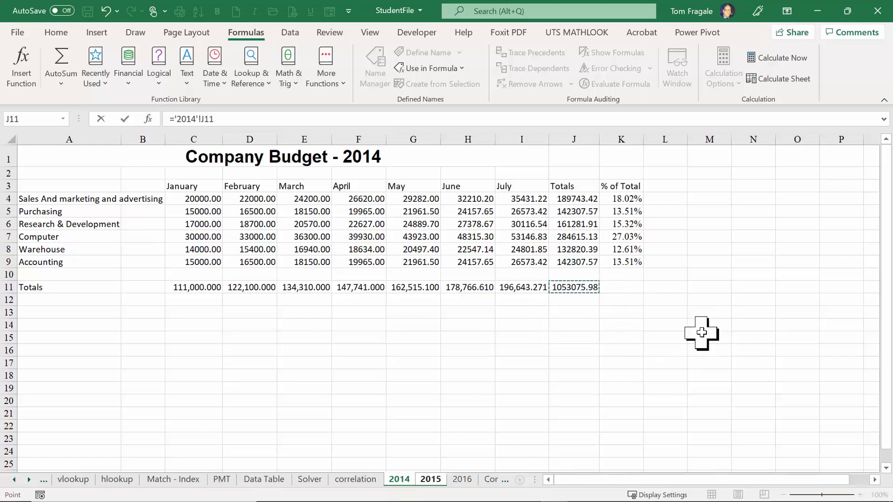
pyautogui.press('Return')
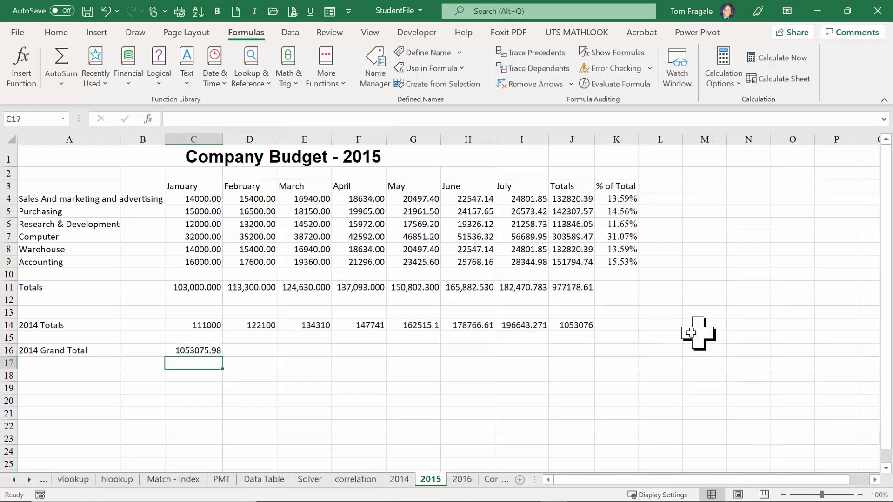
pyautogui.click(187, 349)
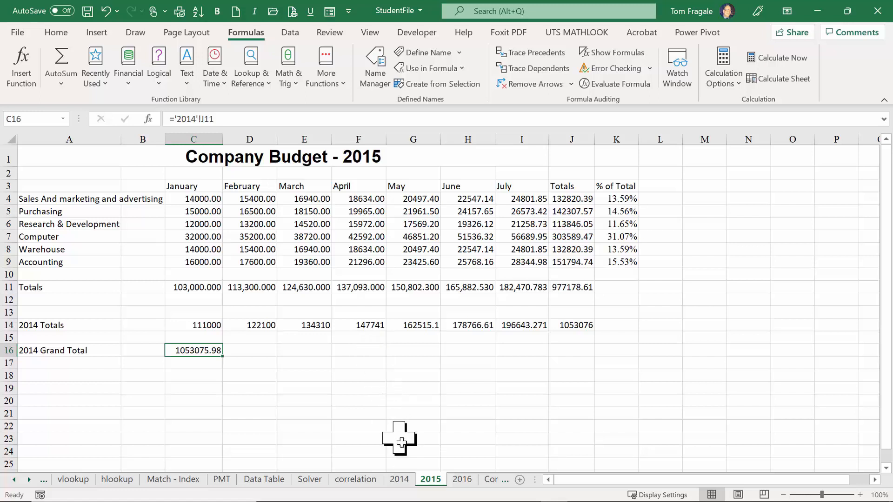
pyautogui.click(200, 325)
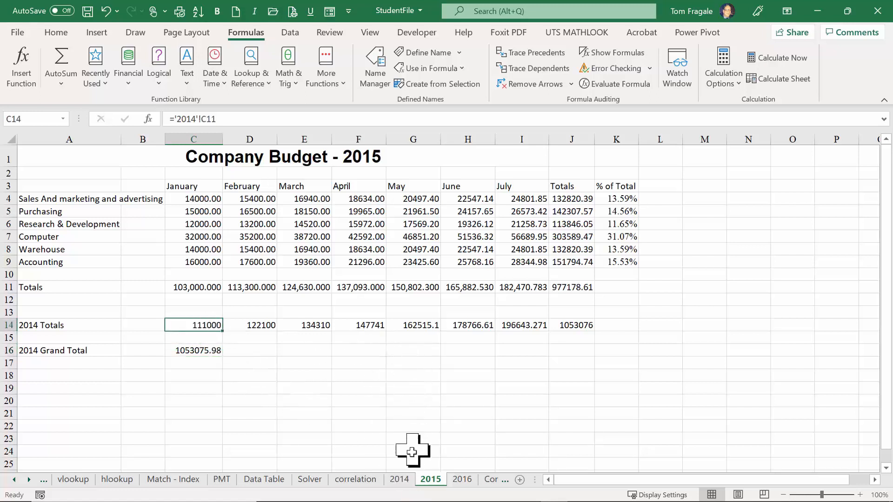
# Step: Set January Purchasing (C5) on the 2014 sheet to 18000 and check the linked totals on the 2015 sheet
pyautogui.click(399, 480)
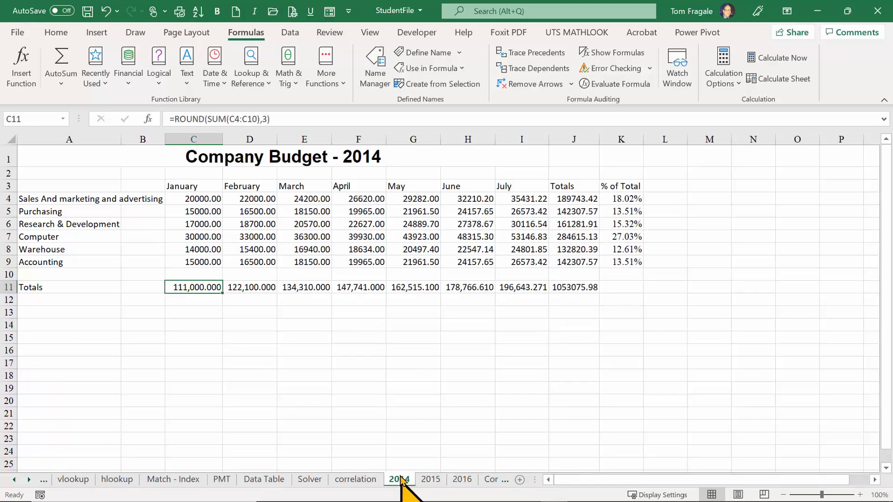
pyautogui.click(197, 212)
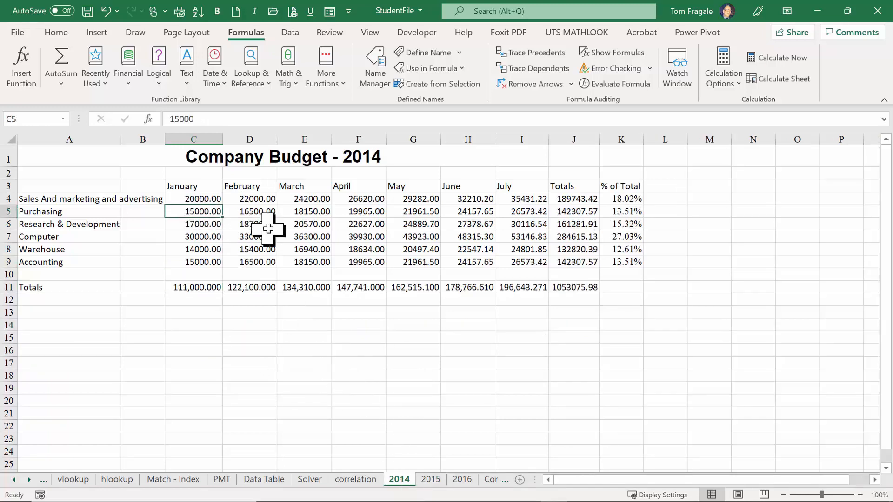
pyautogui.write('1800')
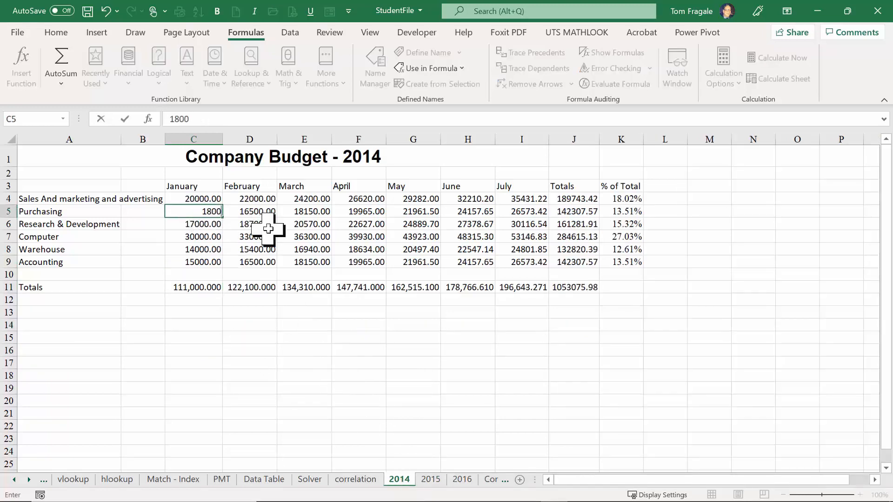
pyautogui.write('0')
pyautogui.press('Return')
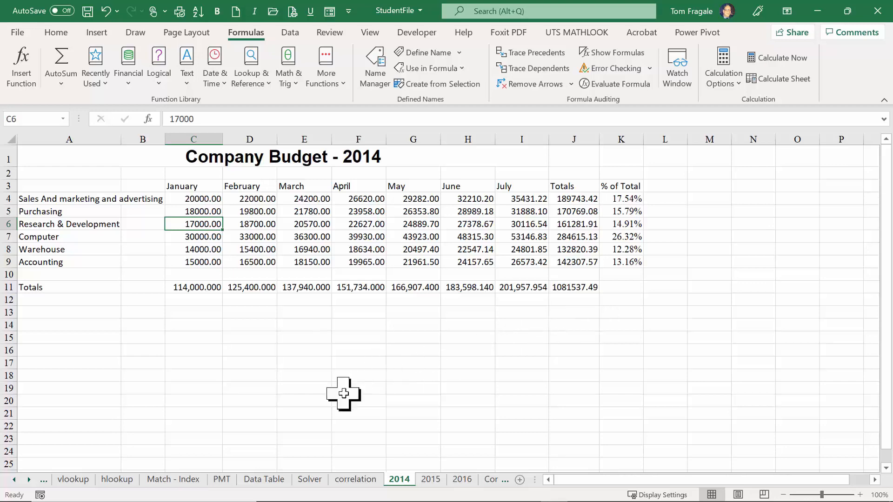
pyautogui.click(432, 481)
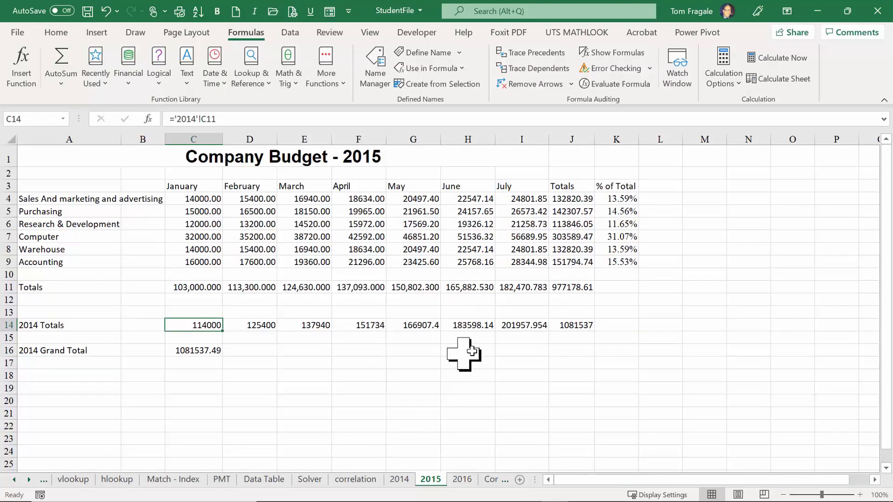
# Step: Go to the Sumif Countif Averageif sheet using the workbook's full sheet list
pyautogui.moveTo(467, 500)
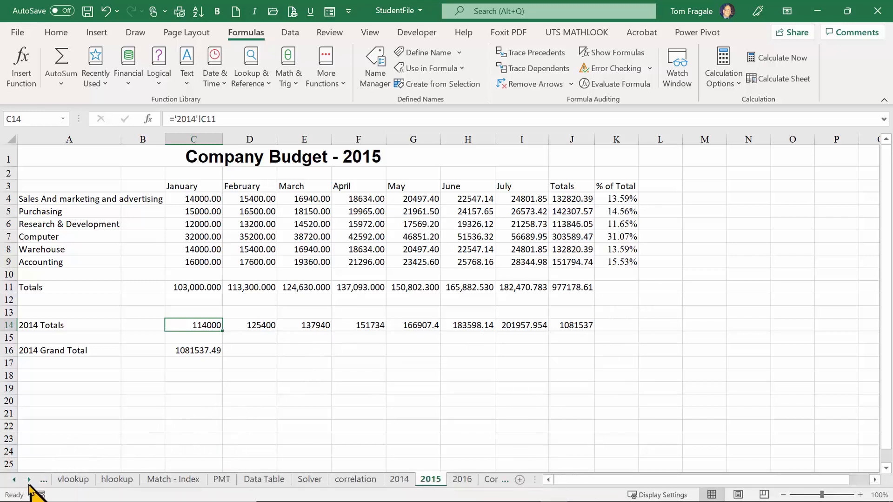
pyautogui.rightClick(29, 480)
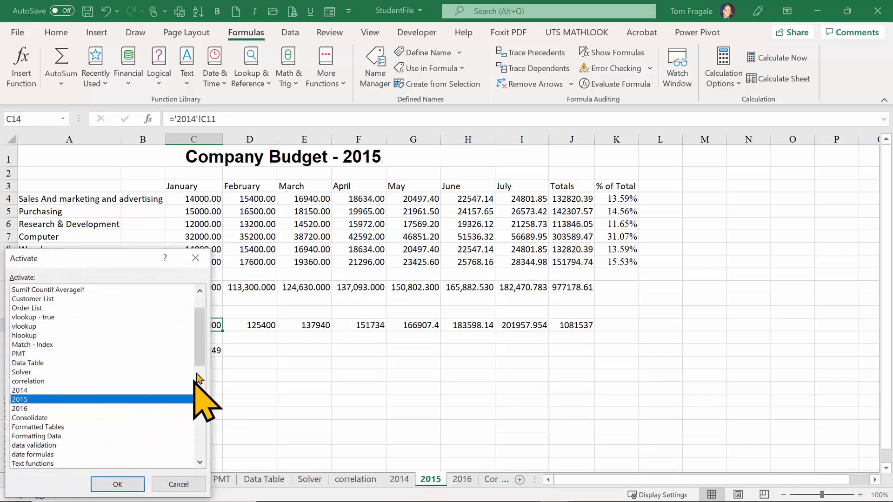
pyautogui.moveTo(202, 358); pyautogui.dragTo(200, 337)
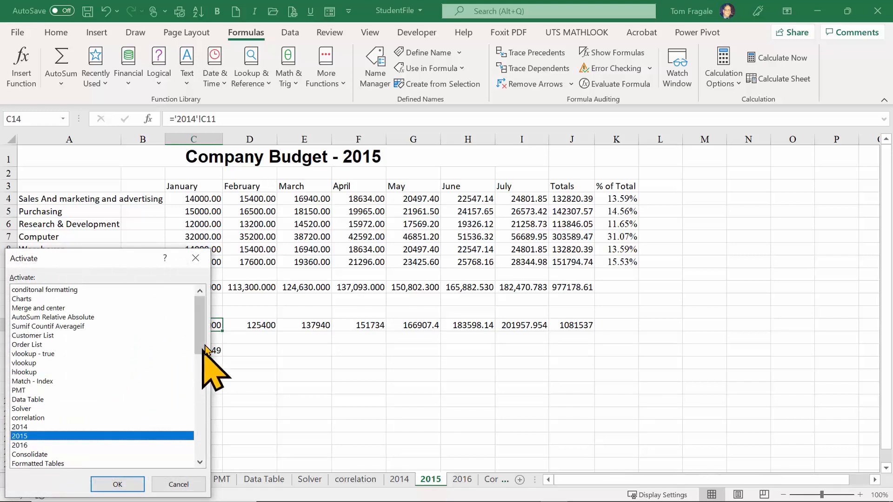
pyautogui.click(60, 326)
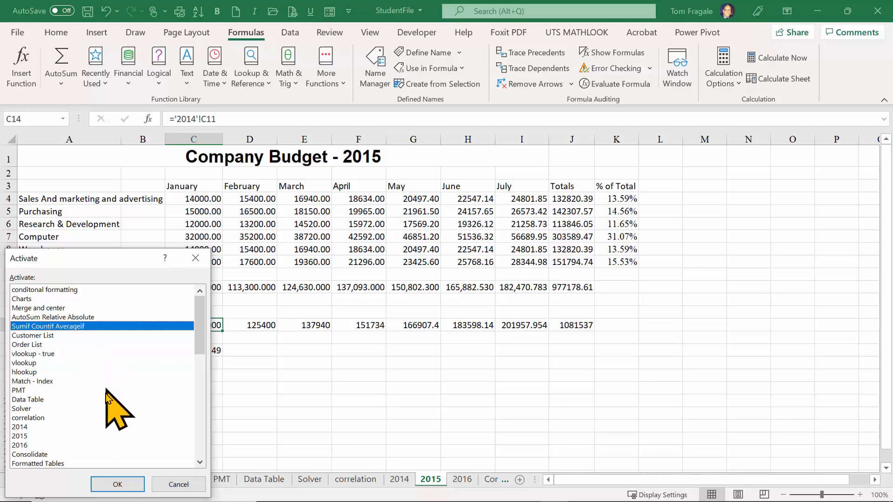
pyautogui.click(117, 484)
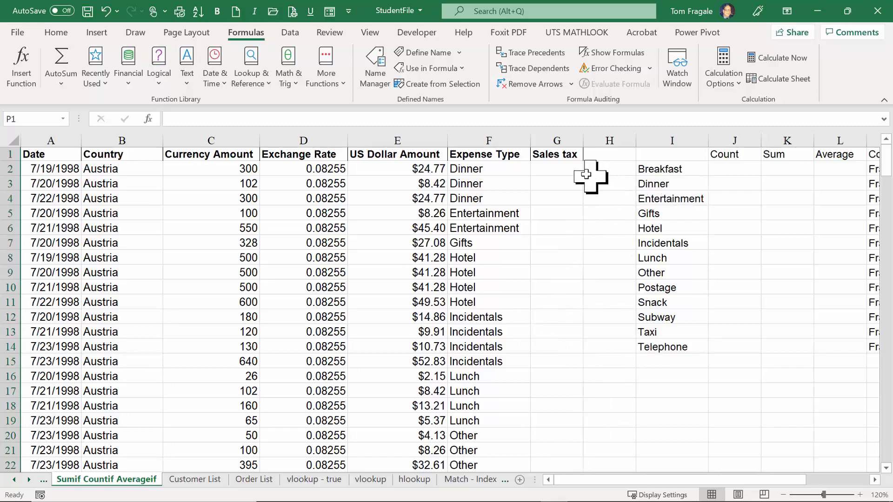
# Step: Start an IF function in the first Sales tax cell (G2) with the logical test F2="dinner"
pyautogui.click(569, 170)
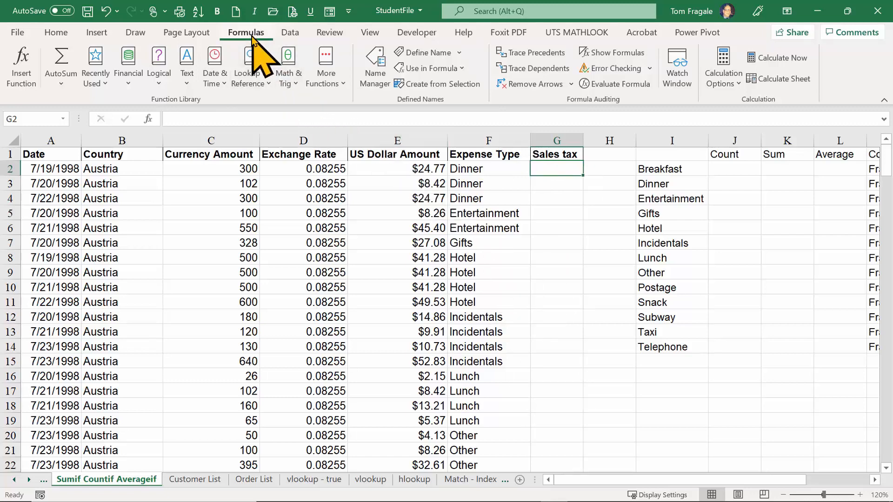
pyautogui.click(159, 83)
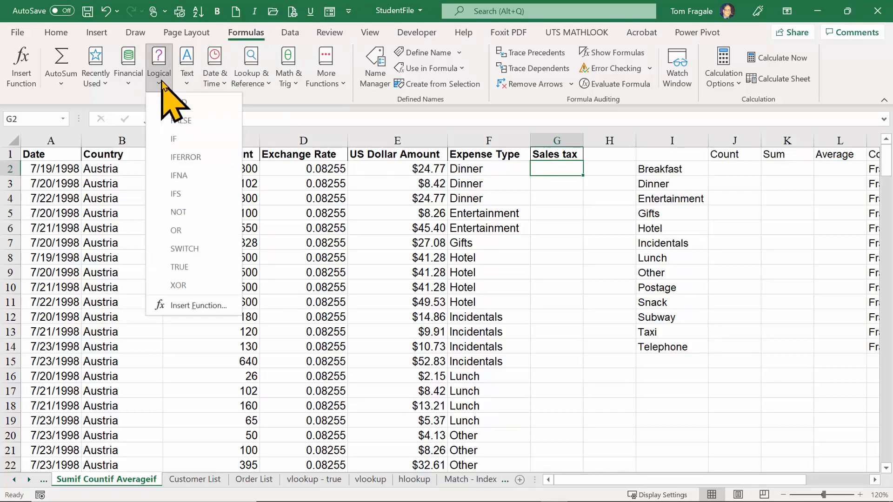
pyautogui.click(182, 144)
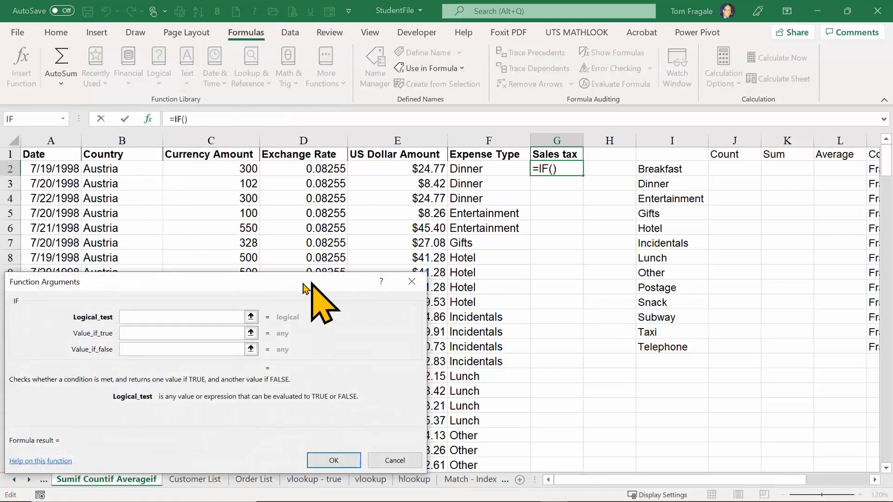
pyautogui.moveTo(304, 338); pyautogui.dragTo(645, 236)
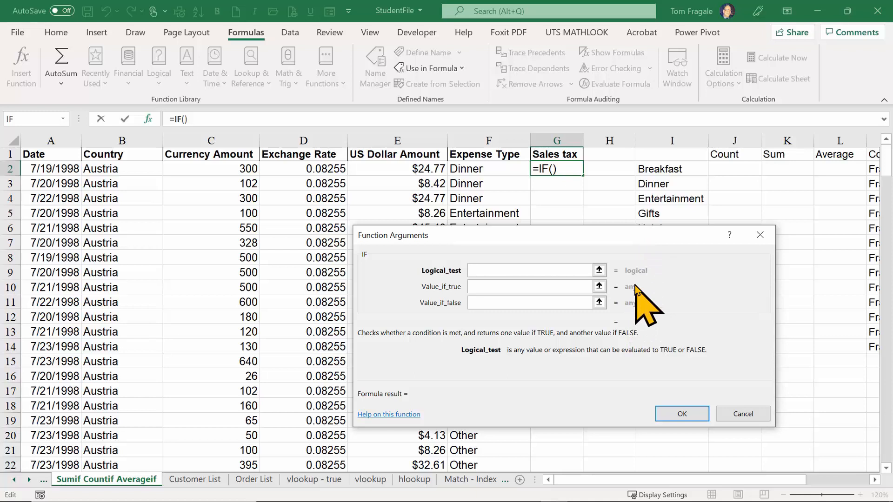
pyautogui.click(486, 168)
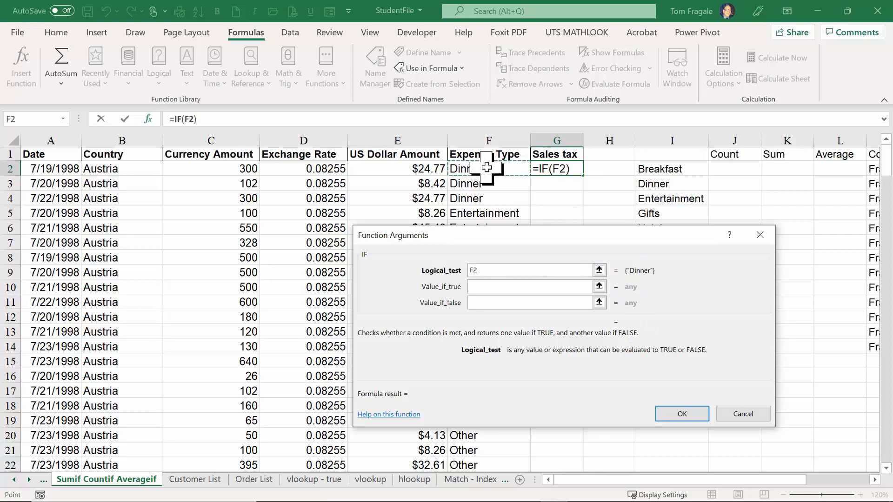
pyautogui.write('="dinne')
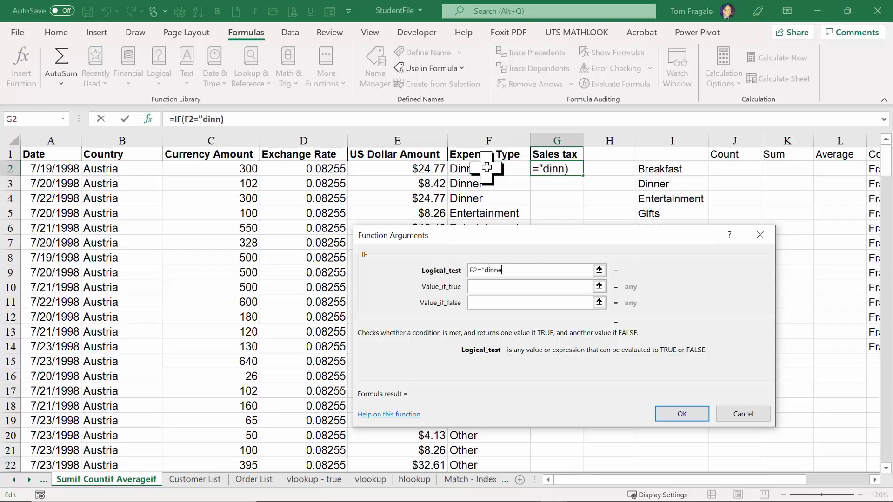
pyautogui.write('r"')
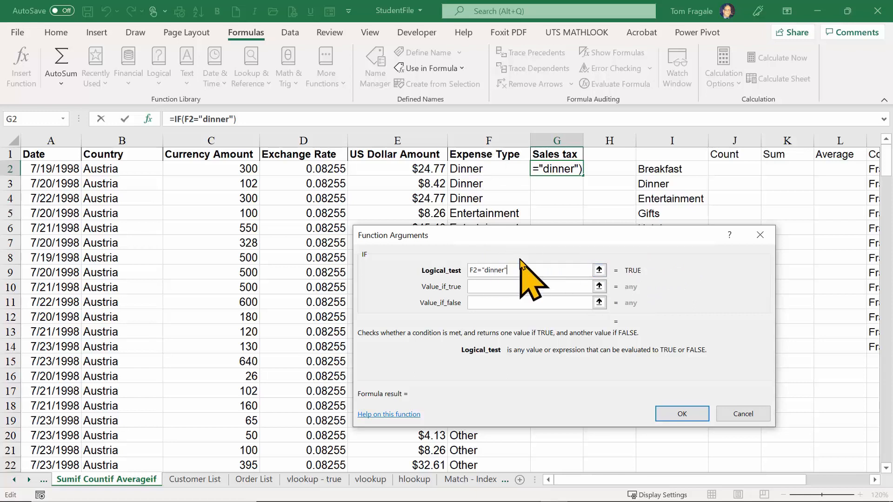
# Step: Complete the IF function in G2 with 0 as the value if true and 7%*E2 as the value if false
pyautogui.click(507, 287)
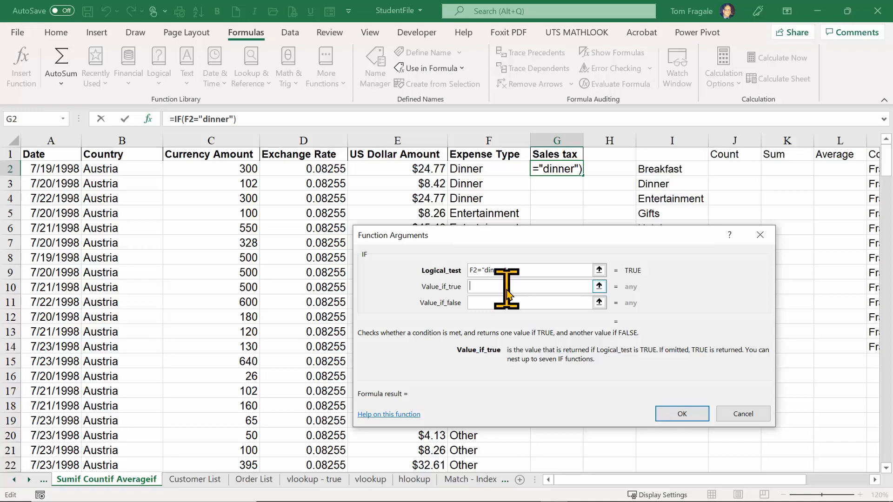
pyautogui.write('0')
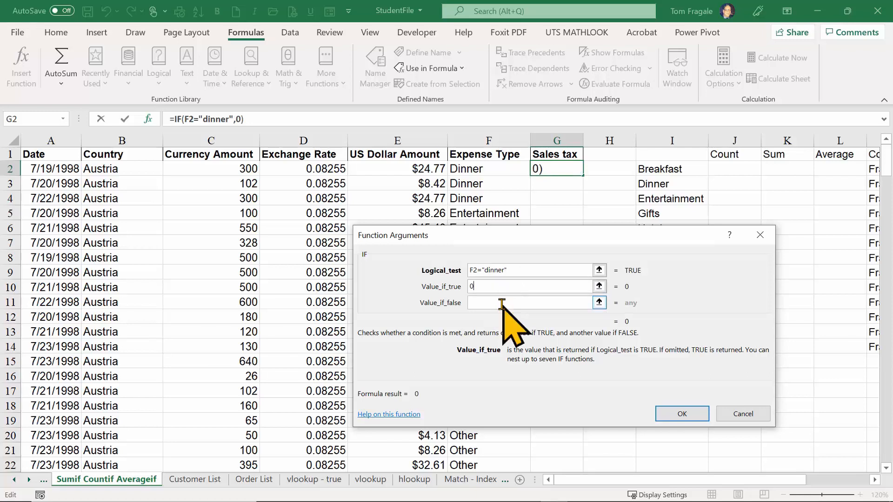
pyautogui.click(502, 305)
pyautogui.write('7')
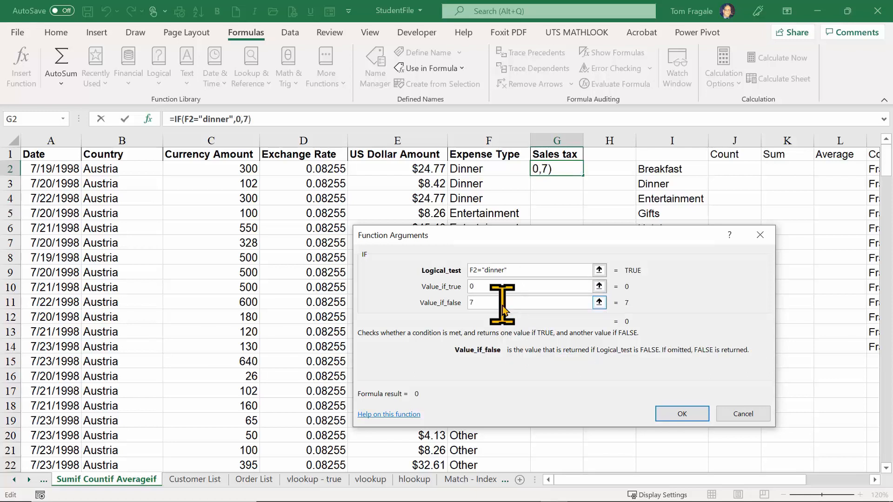
pyautogui.write('%*')
pyautogui.click(386, 164)
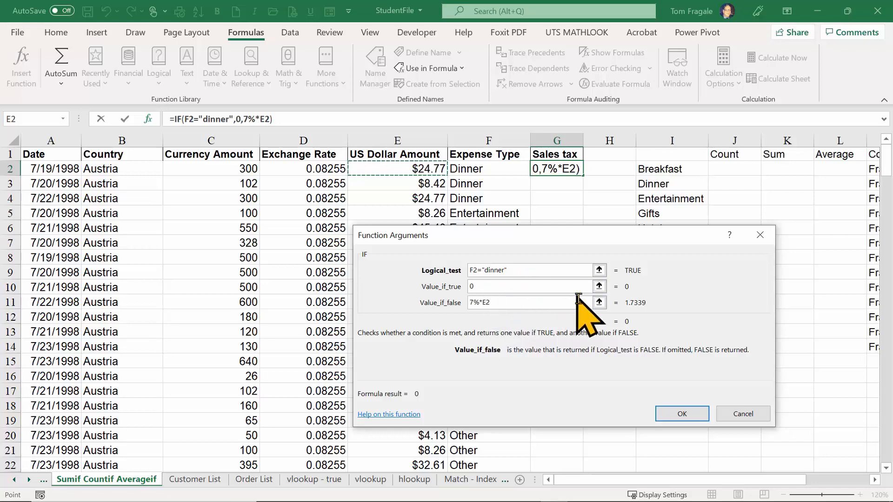
pyautogui.click(680, 414)
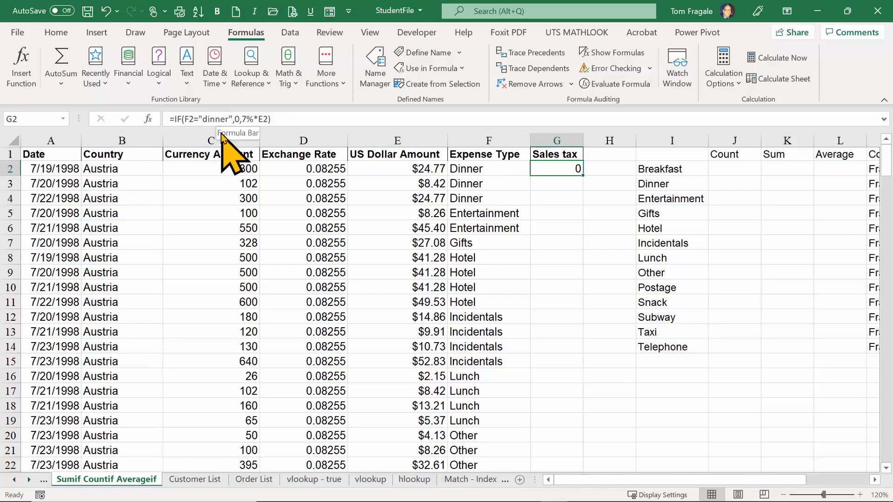
pyautogui.click(158, 78)
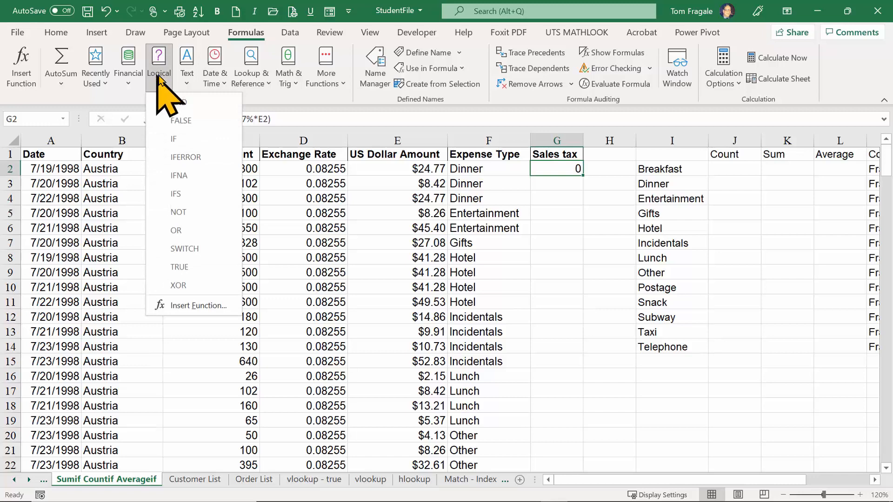
pyautogui.click(596, 236)
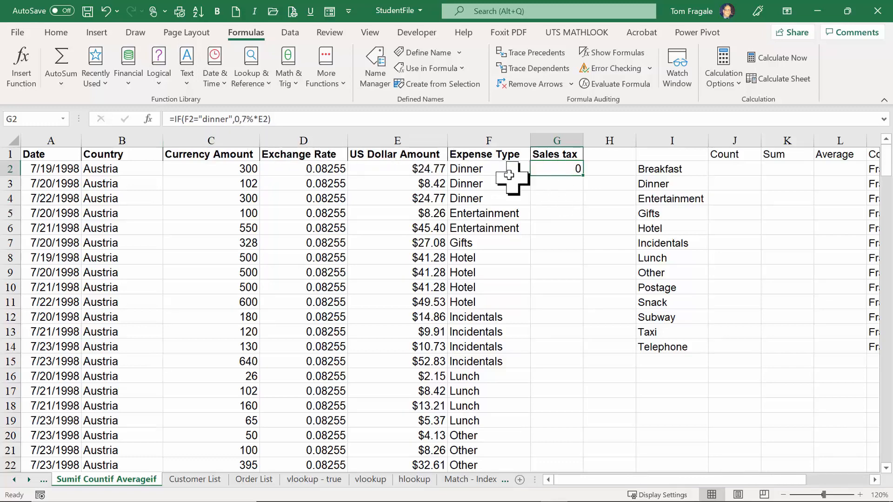
pyautogui.click(503, 170)
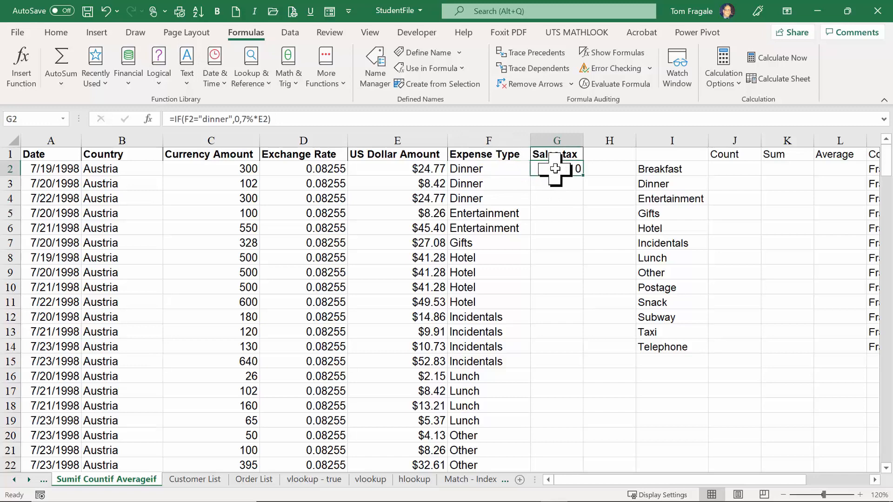
# Step: Fill the Sales tax formula from G2 down the whole column and check the formulas in G2 through G4
pyautogui.doubleClick(586, 177)
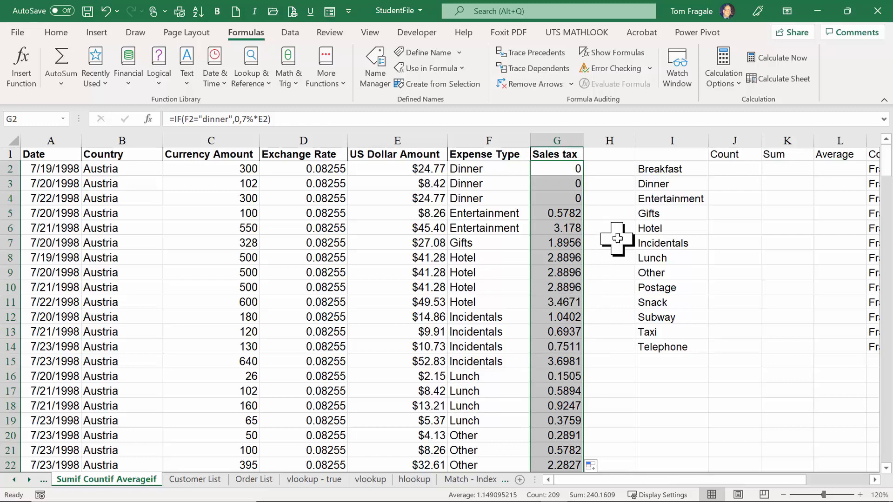
pyautogui.click(565, 172)
pyautogui.click(564, 182)
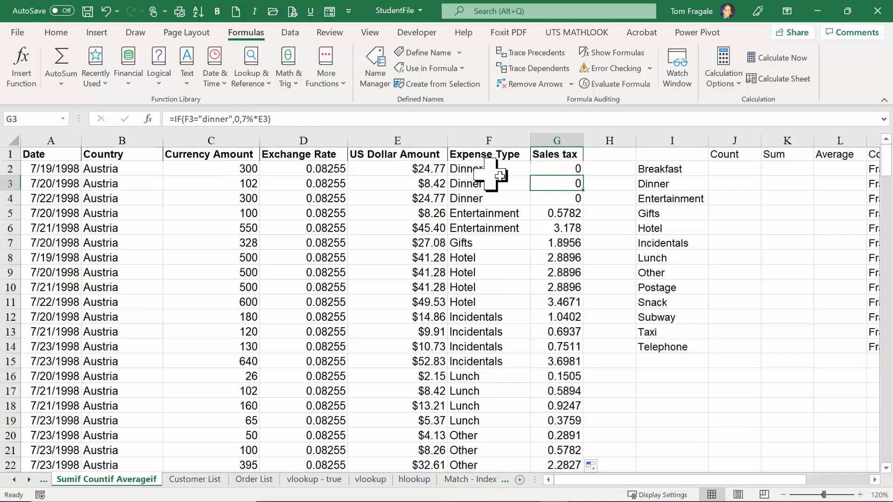
pyautogui.click(551, 197)
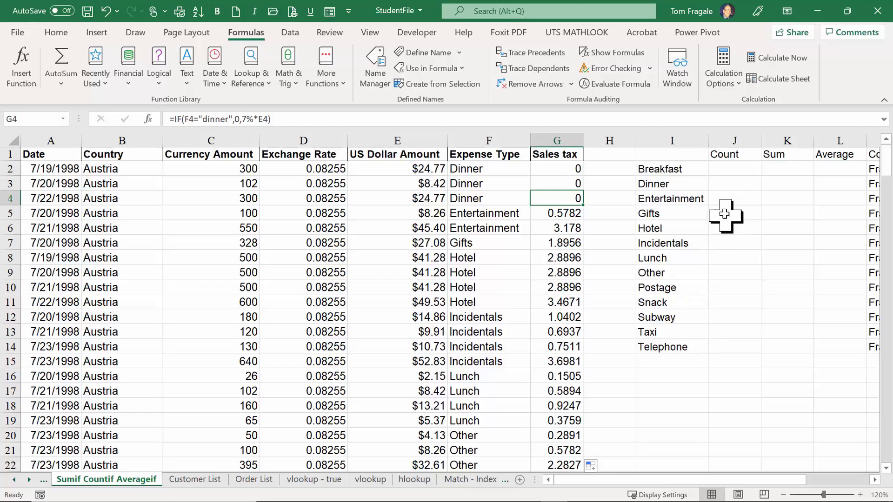
# Step: Format the entire Sales tax column G as Currency
pyautogui.rightClick(561, 136)
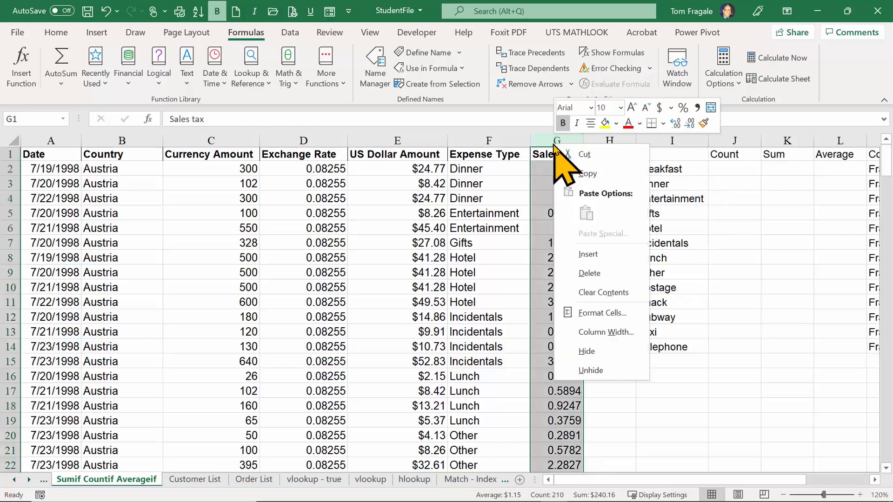
pyautogui.press('Escape')
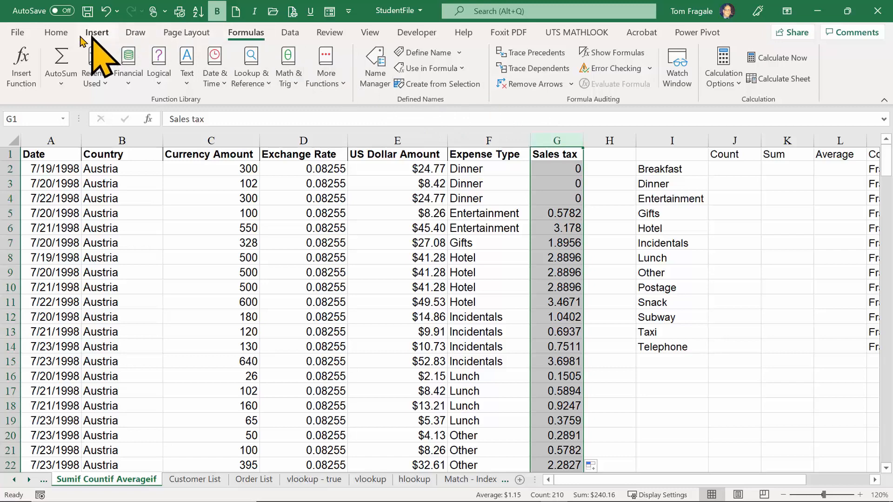
pyautogui.click(69, 33)
pyautogui.click(467, 58)
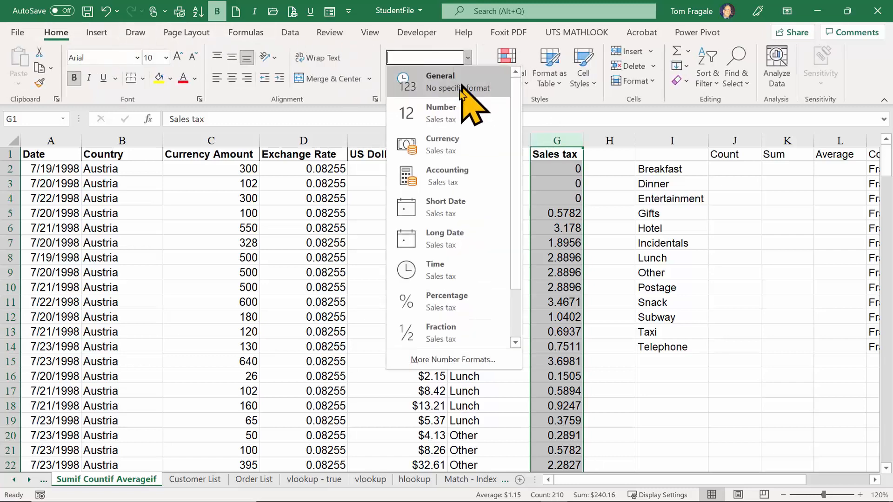
pyautogui.click(460, 154)
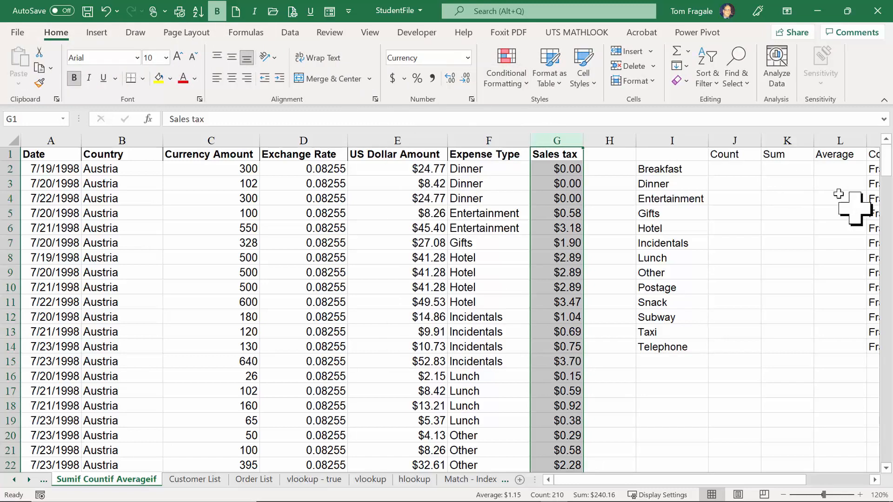